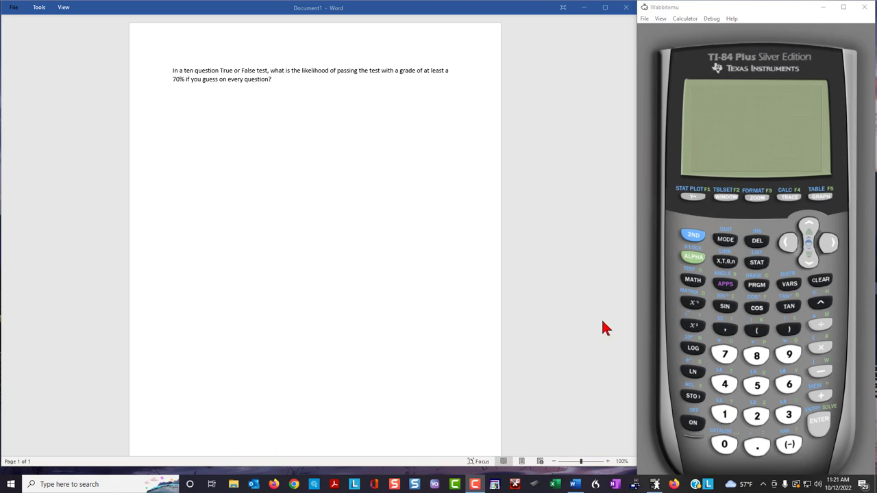
- Show the calculator's detached LCD in a separate window and place it over the Word document below the question
left_click(661, 19)
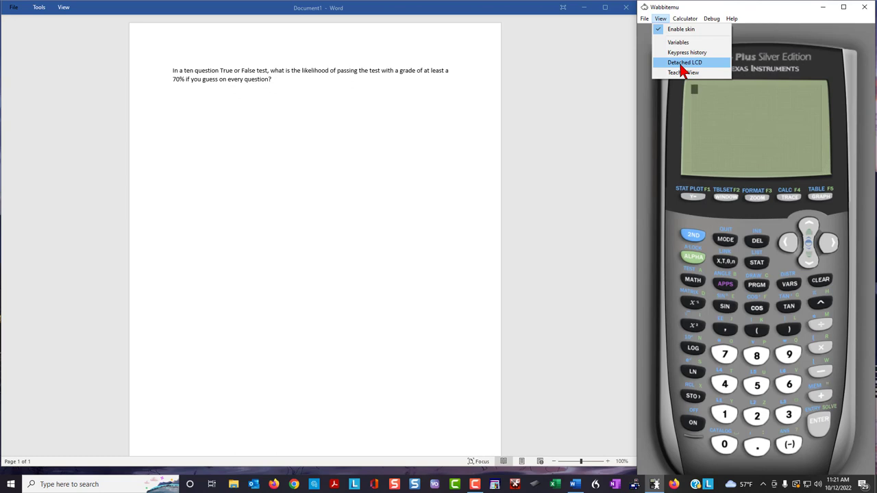
left_click(681, 65)
left_click_drag(632, 7, 367, 113)
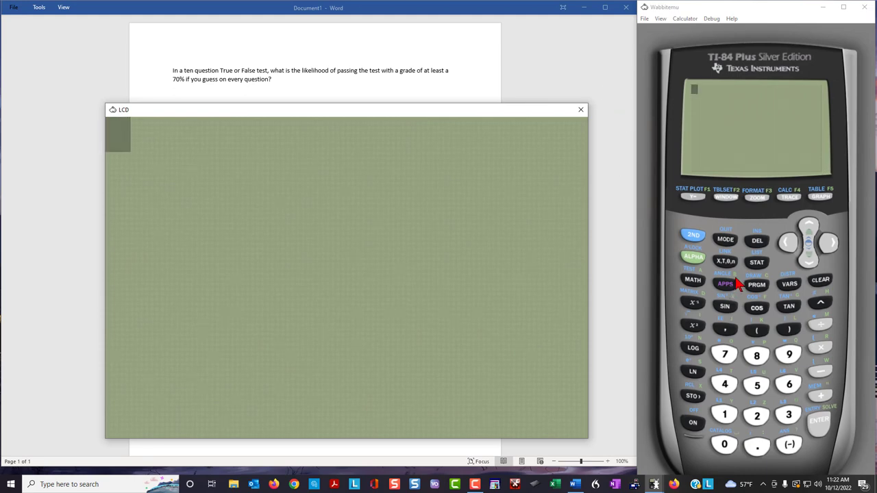
- Open the statistics list editor and look through the values in L1 from the first entry to the last
left_click(757, 264)
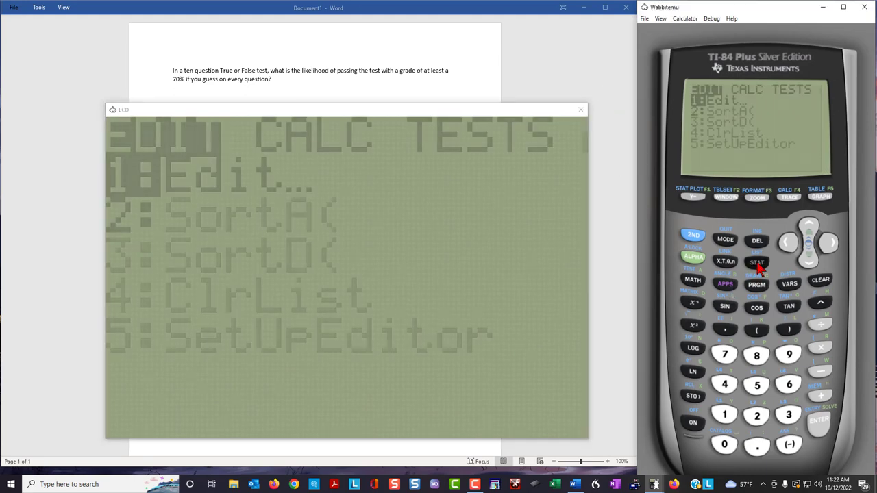
left_click(820, 427)
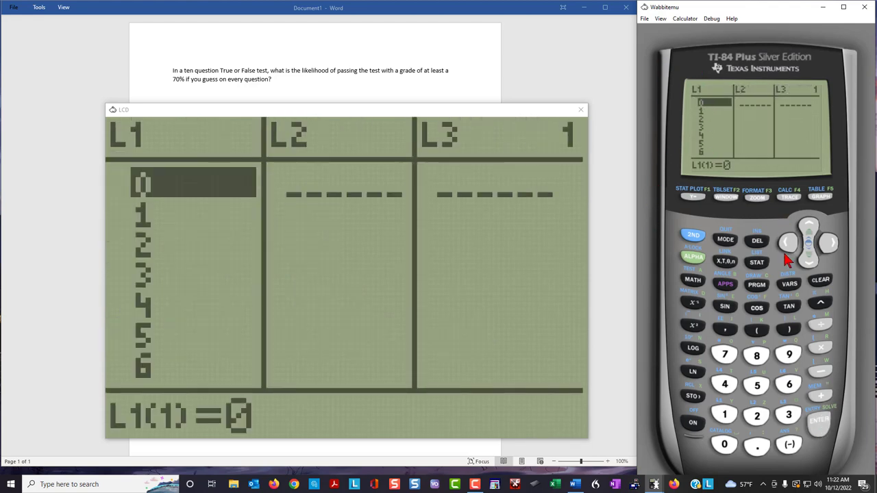
left_click(812, 265)
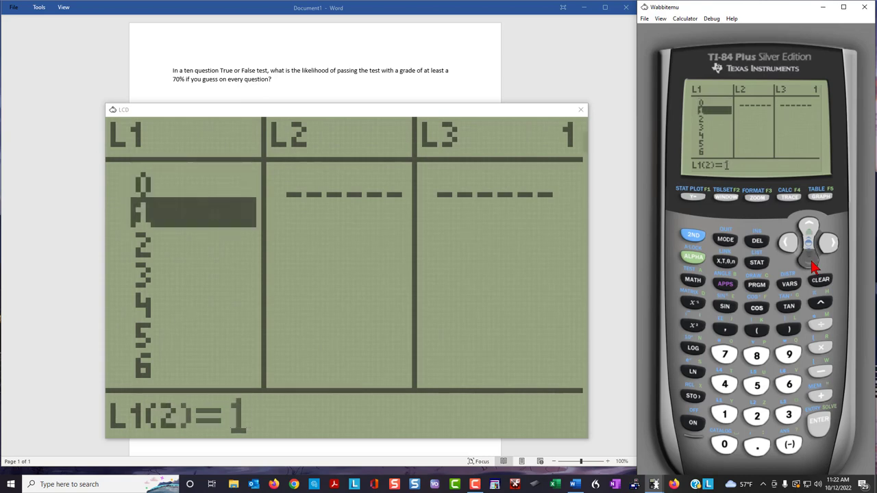
left_click(812, 266)
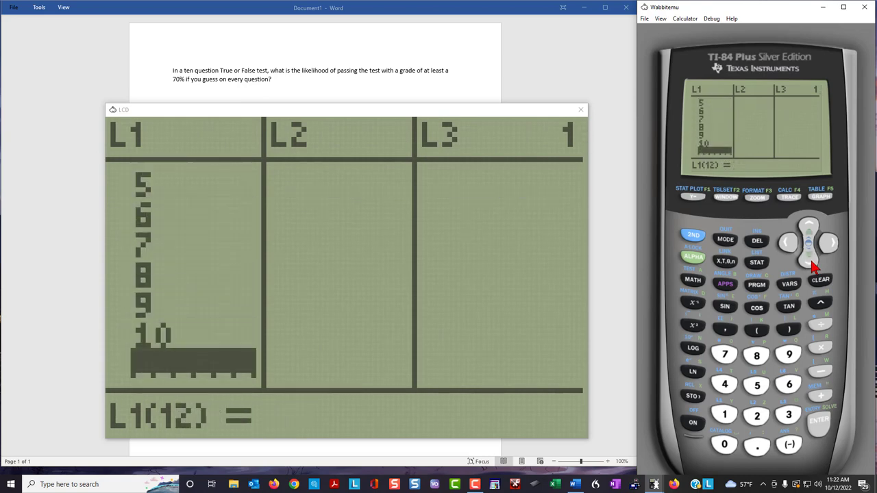
left_click(813, 231)
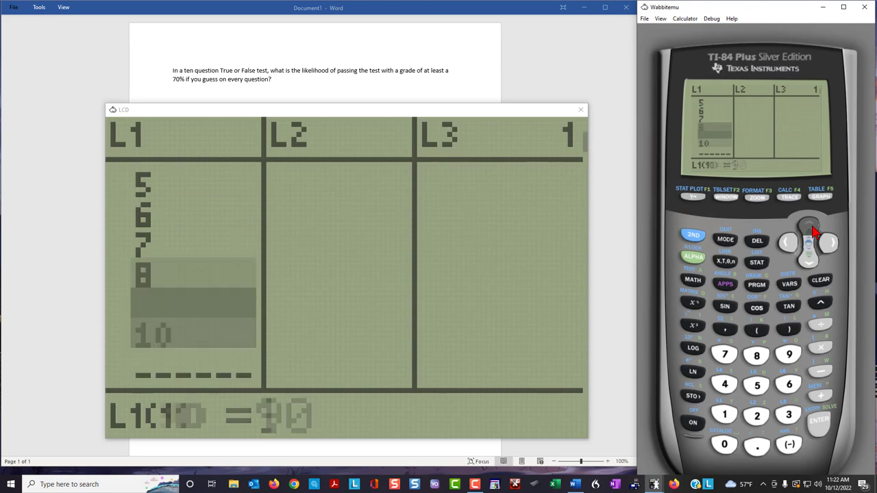
left_click(812, 232)
left_click(813, 231)
left_click(813, 231)
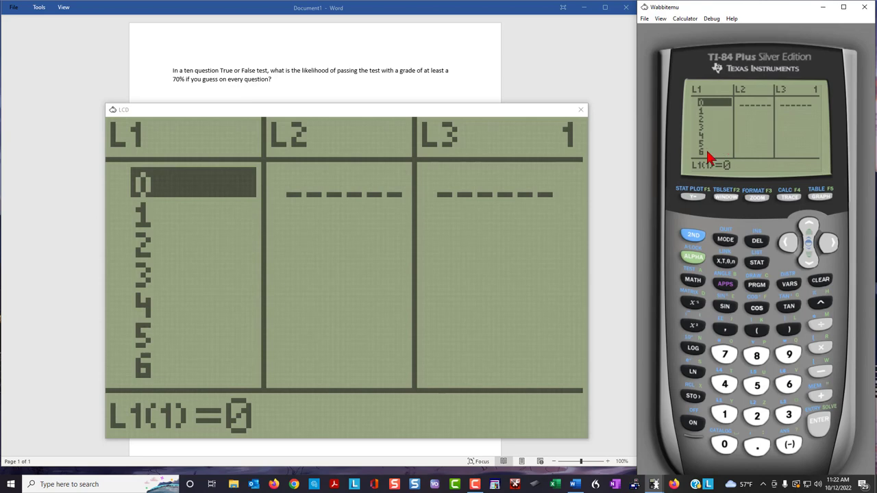
- Start a formula for the whole L2 list using the binompdf distribution function
left_click(830, 247)
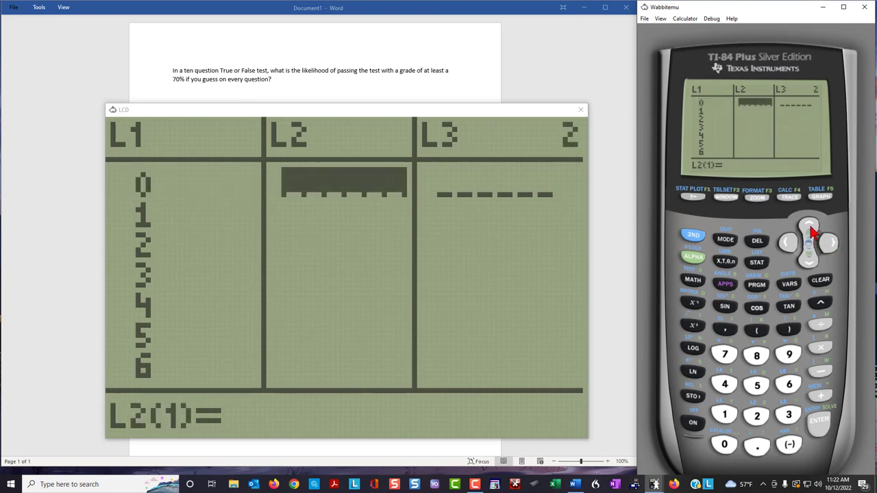
left_click(809, 227)
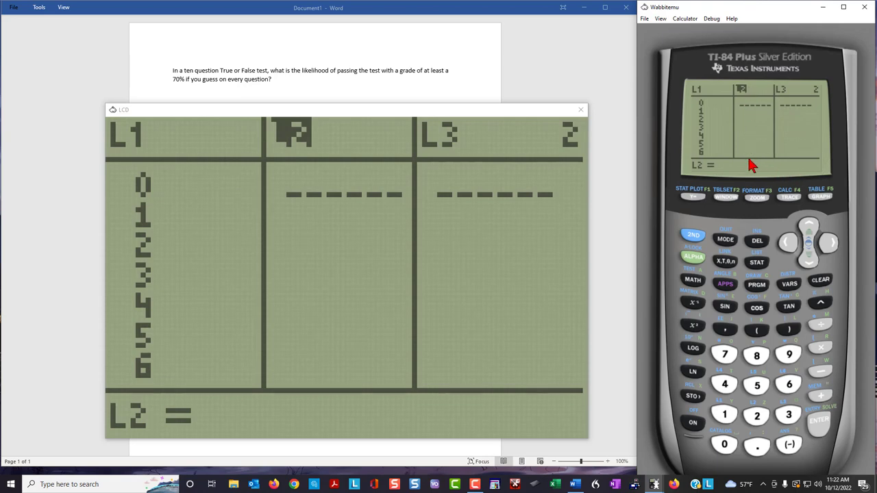
left_click(692, 236)
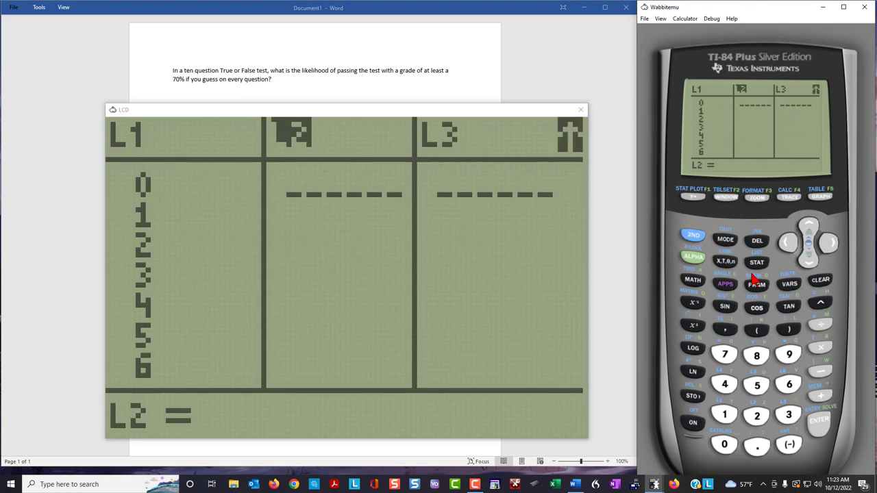
left_click(789, 284)
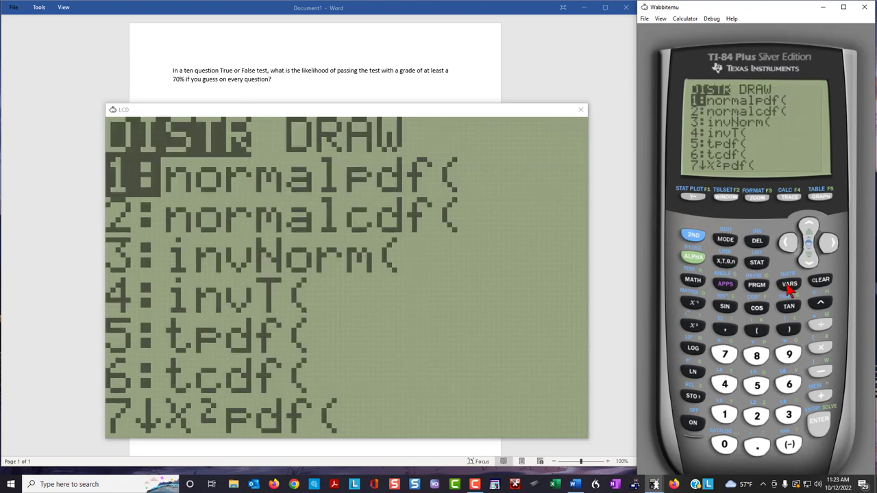
left_click(809, 226)
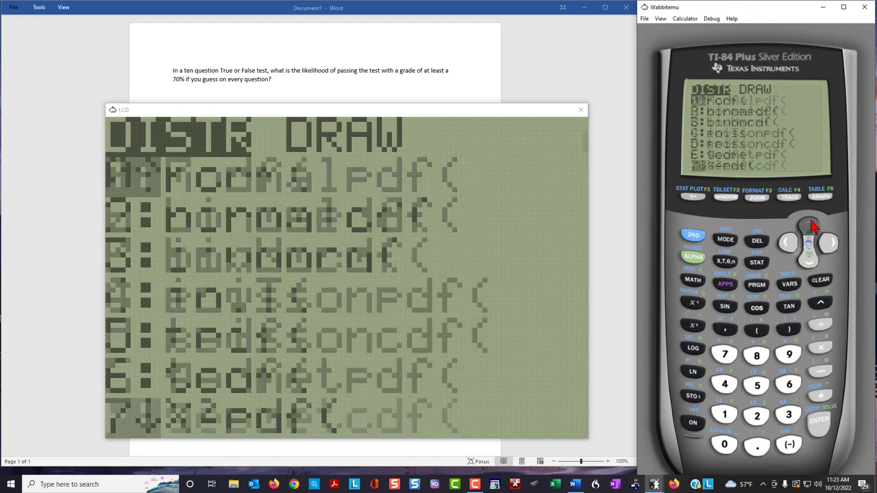
left_click(809, 227)
left_click(809, 226)
left_click(809, 227)
left_click(809, 227)
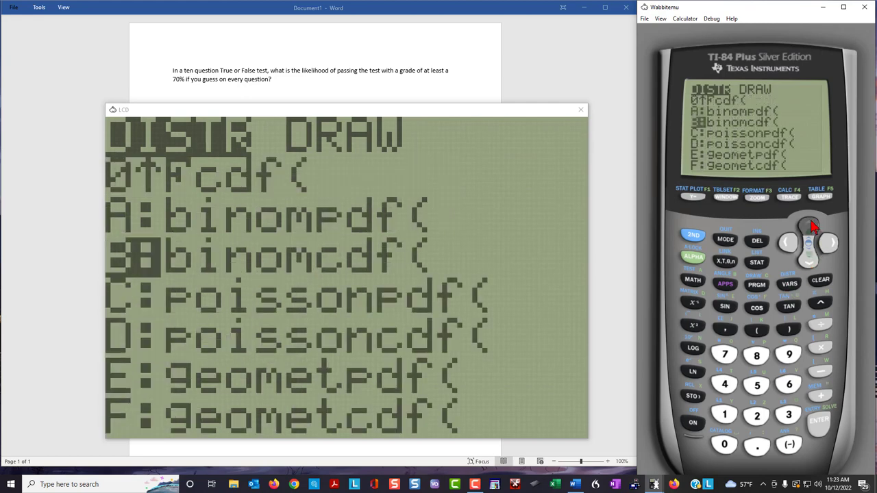
left_click(809, 227)
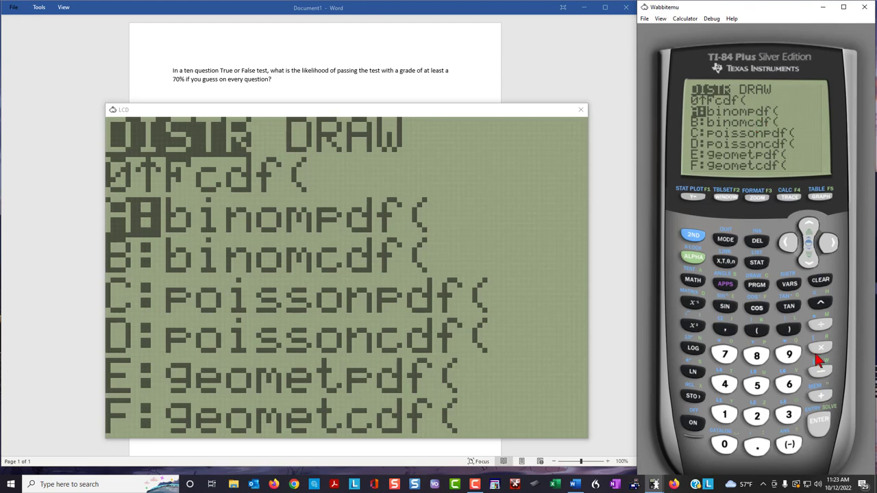
left_click(819, 421)
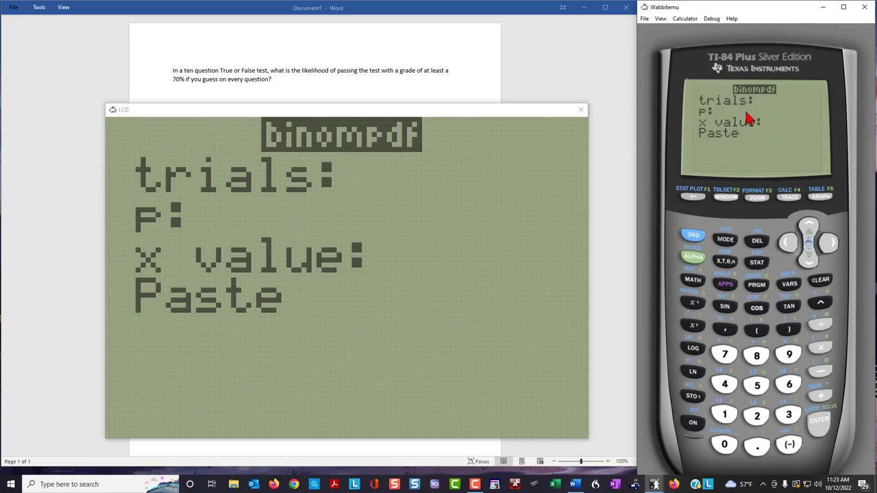
- Set the binompdf trials to 10 and the probability p to .5
left_click(725, 414)
left_click(724, 444)
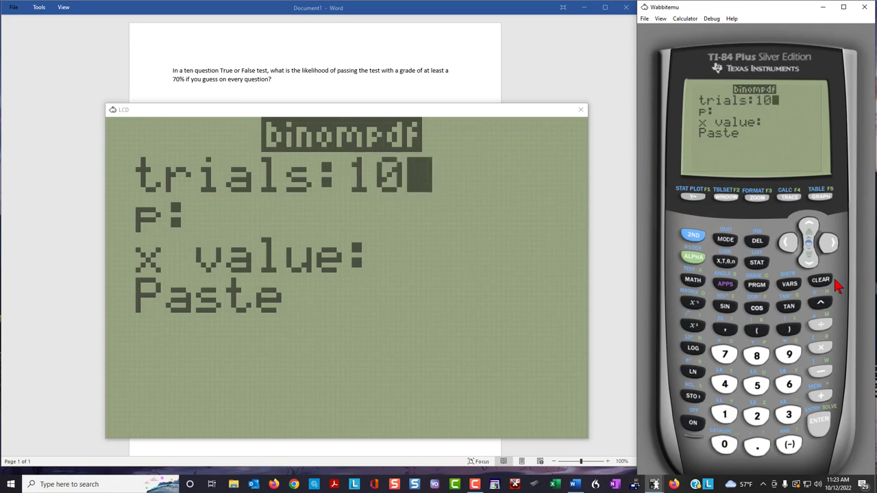
left_click(820, 419)
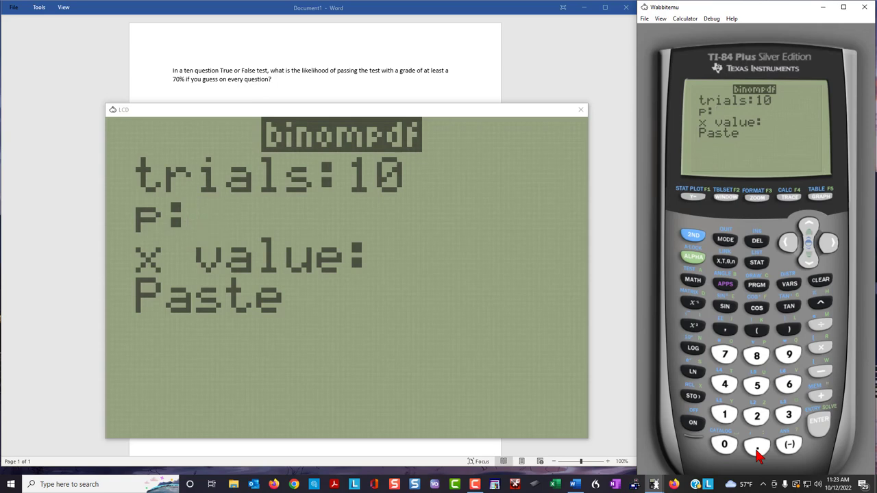
left_click(757, 449)
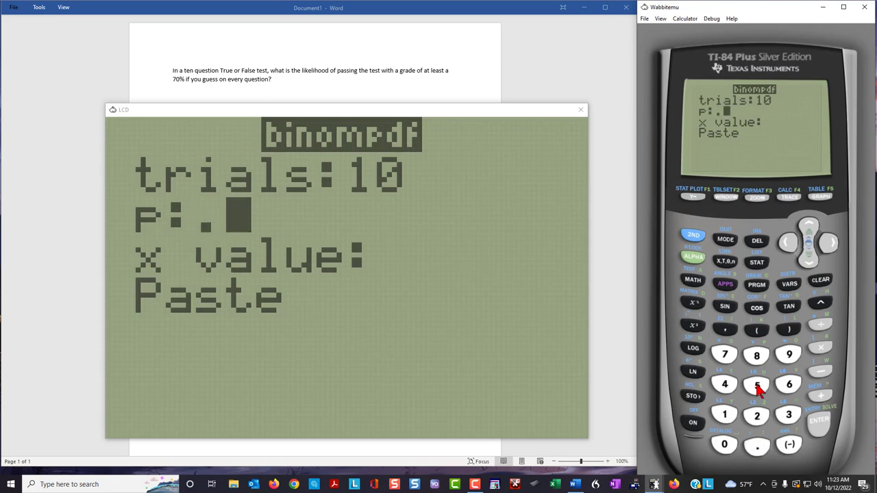
left_click(757, 385)
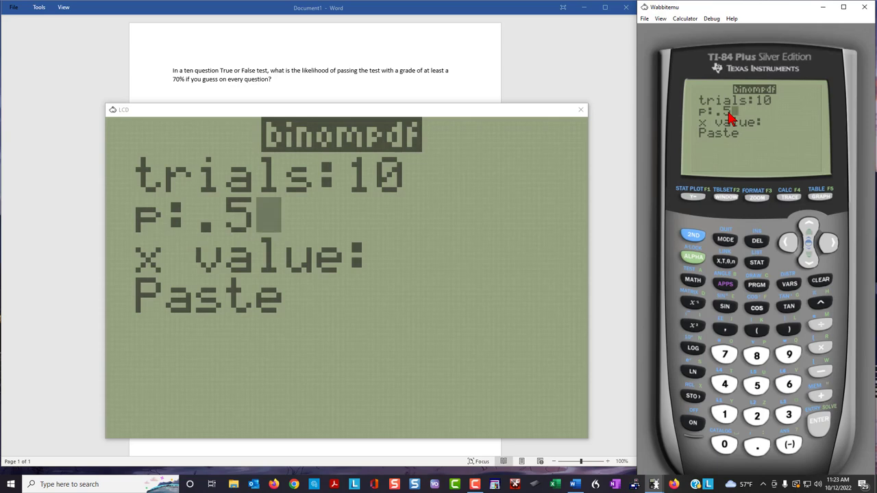
left_click(809, 255)
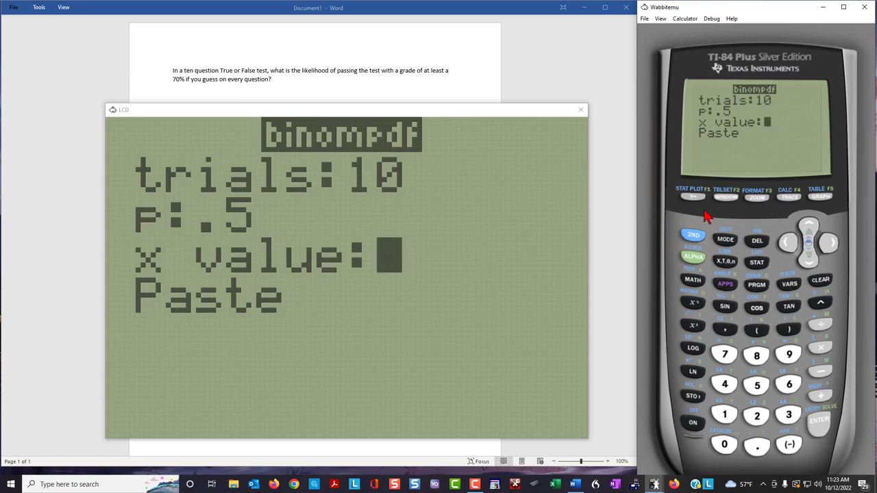
- Set the binompdf x value to L1, paste the function into the L2 formula and calculate the list
left_click(693, 236)
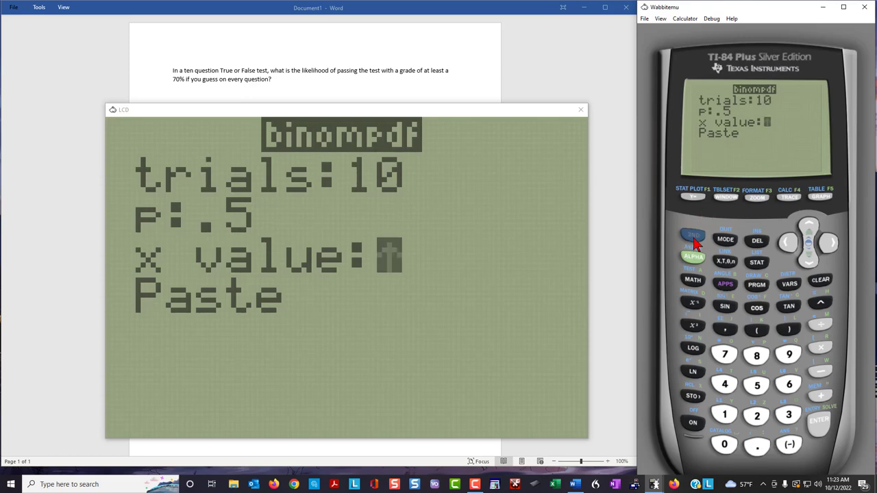
left_click(722, 414)
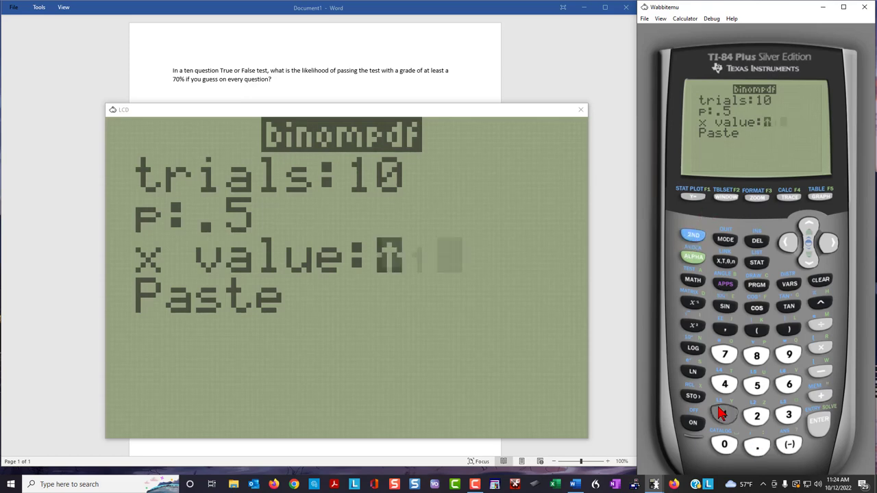
left_click(809, 260)
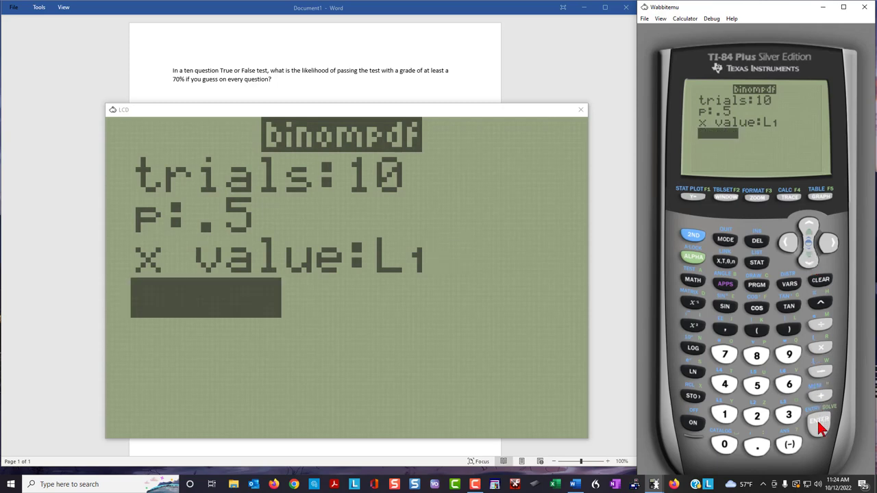
key("Return")
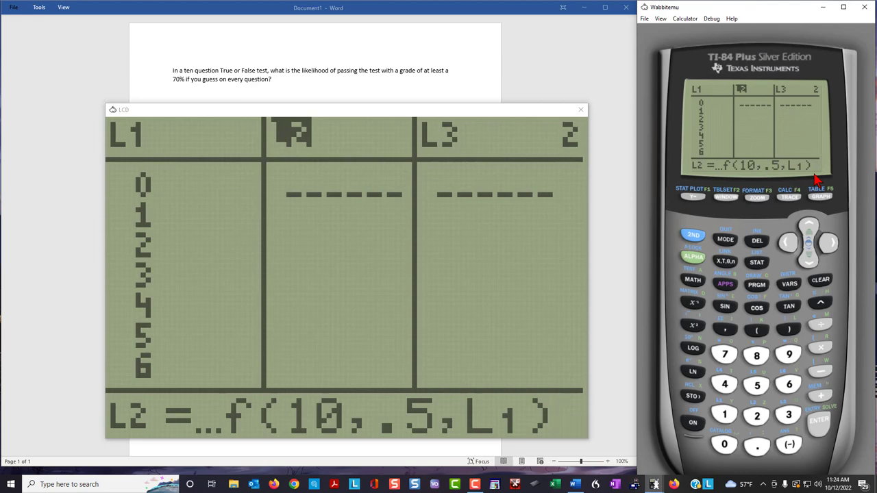
left_click(821, 415)
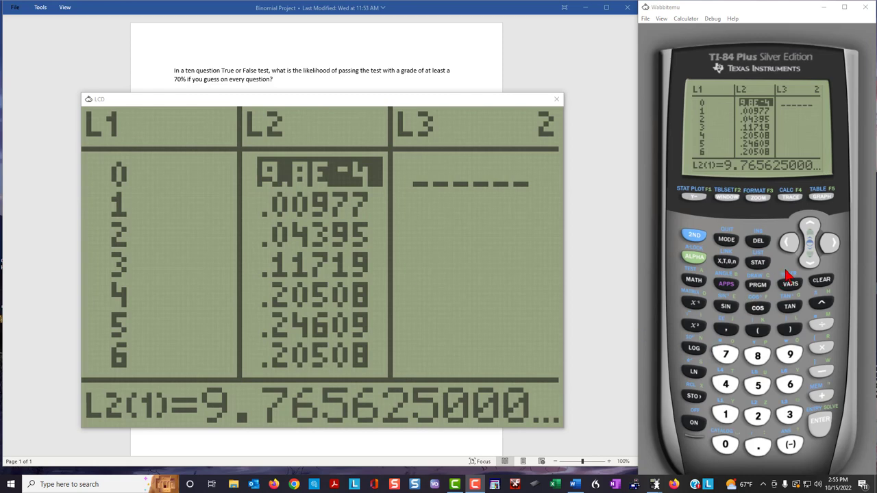
- Look through the L2 probabilities down to the row where L1 is 7
left_click(809, 266)
left_click(810, 266)
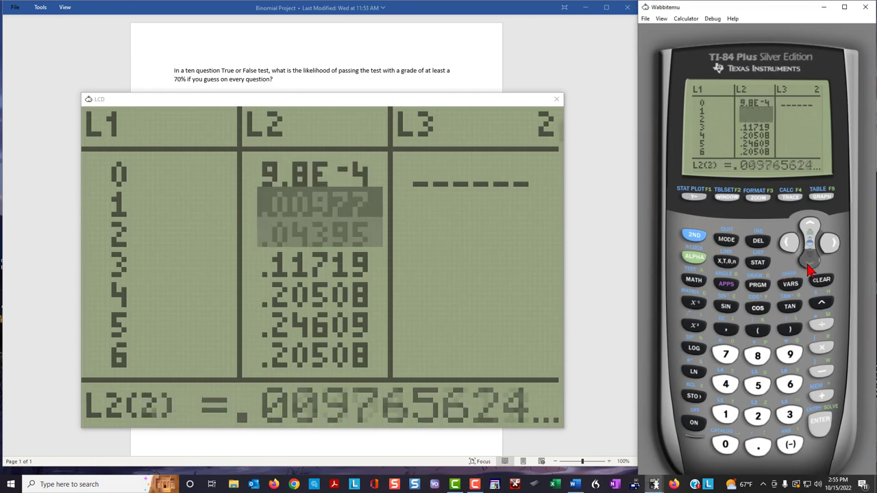
left_click(809, 266)
left_click(809, 265)
left_click(809, 266)
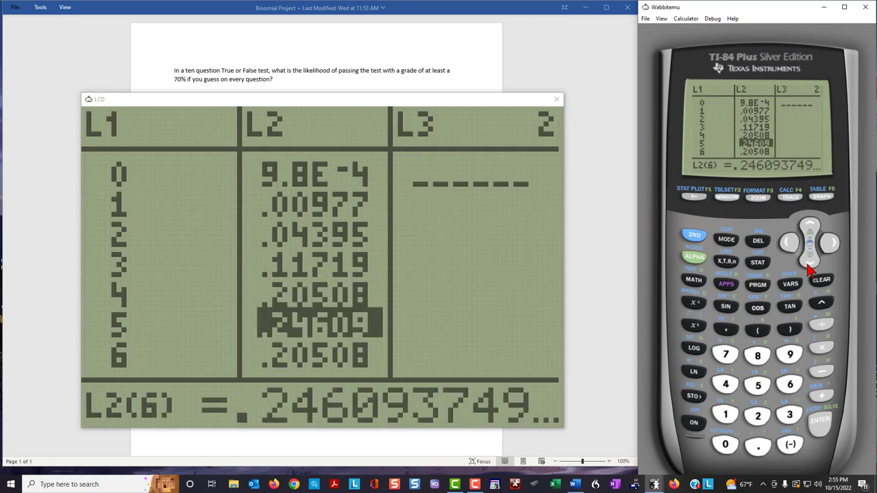
left_click(809, 266)
left_click(809, 266)
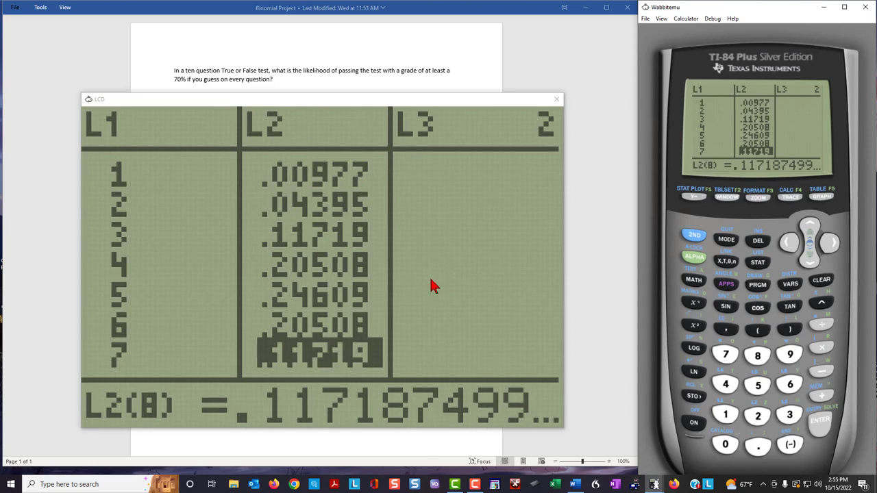
- Check Plot1's setup for On, the histogram type, Xlist L1 and Freq L2
left_click(694, 237)
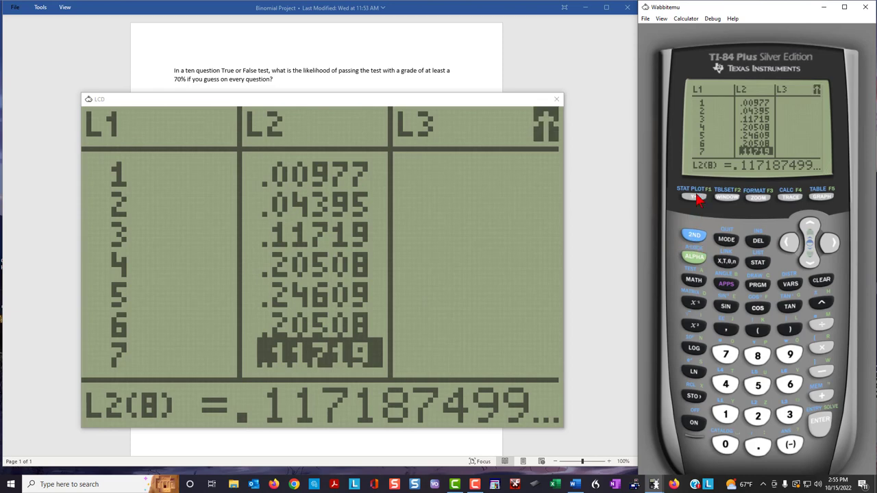
left_click(696, 198)
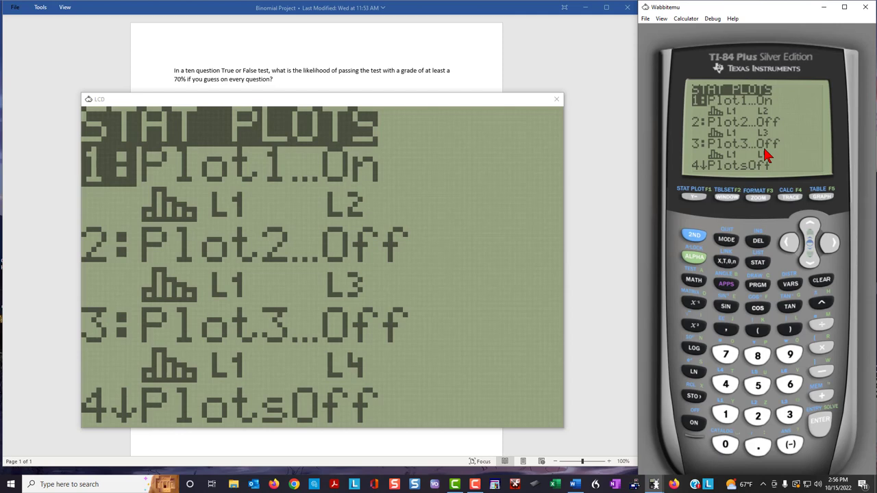
left_click(822, 422)
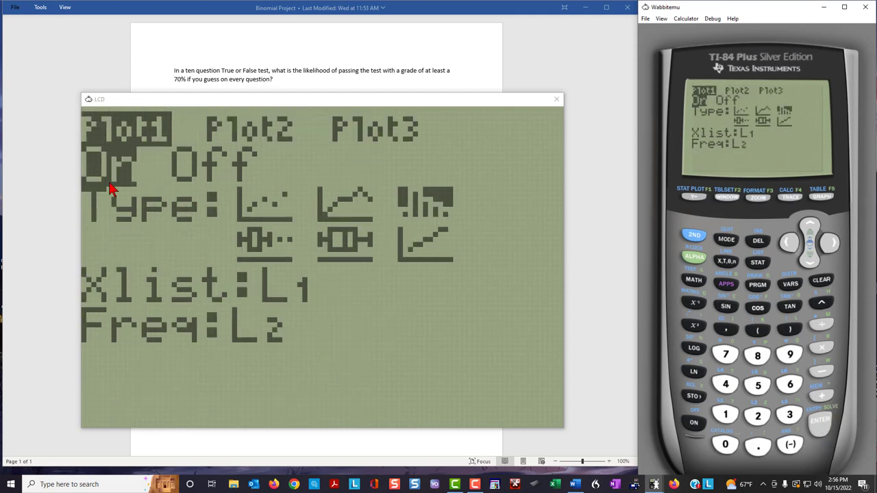
left_click(808, 261)
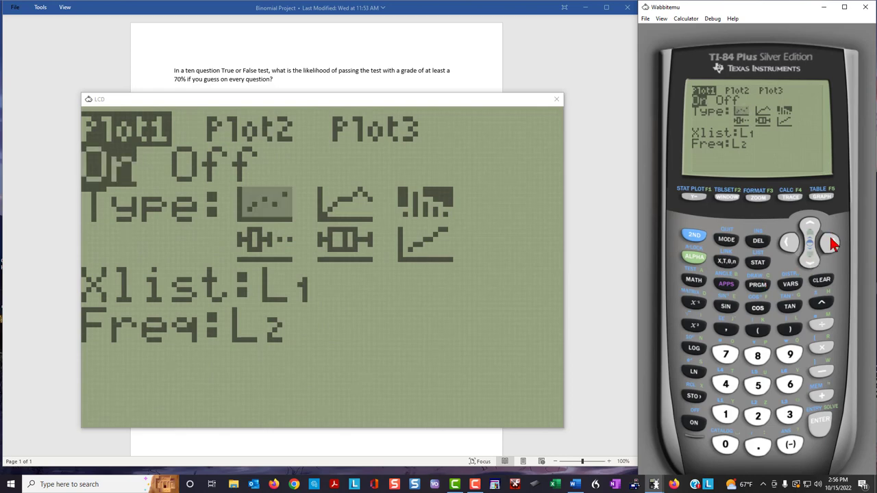
left_click(831, 243)
left_click(831, 243)
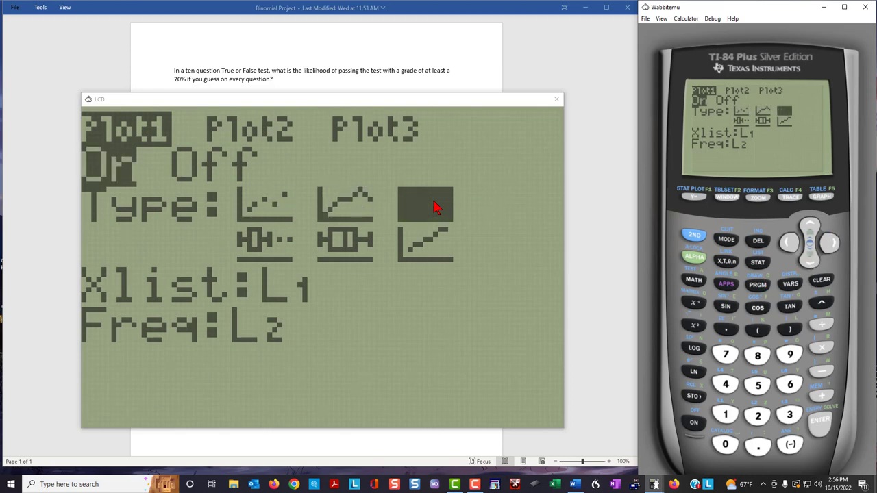
left_click(810, 259)
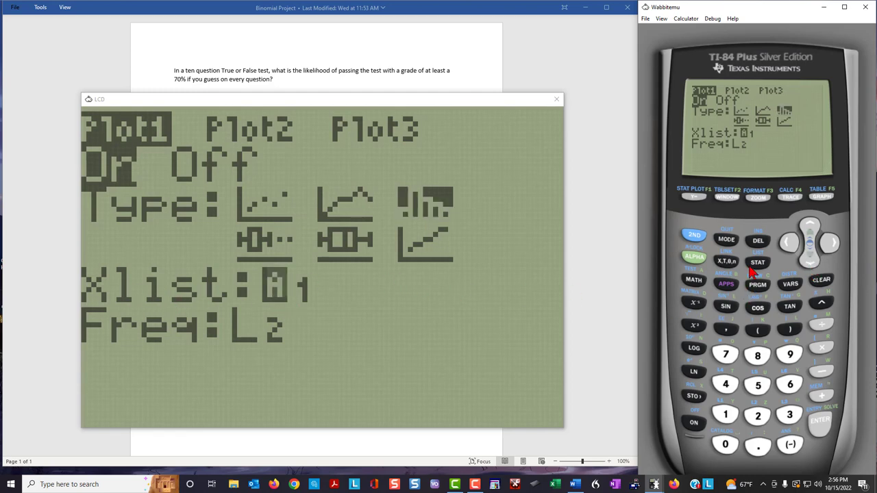
left_click(803, 261)
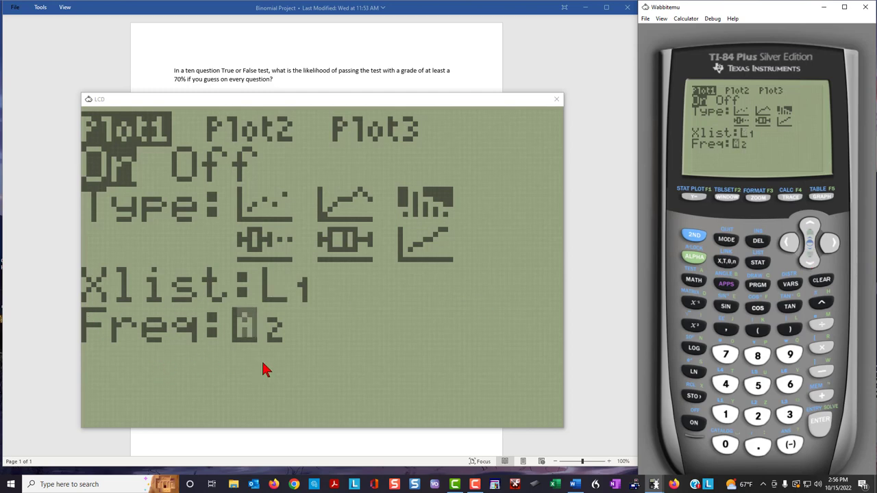
- Review the function editor and the graph window settings, and graph the Plot1 histogram
left_click(693, 196)
left_click(728, 197)
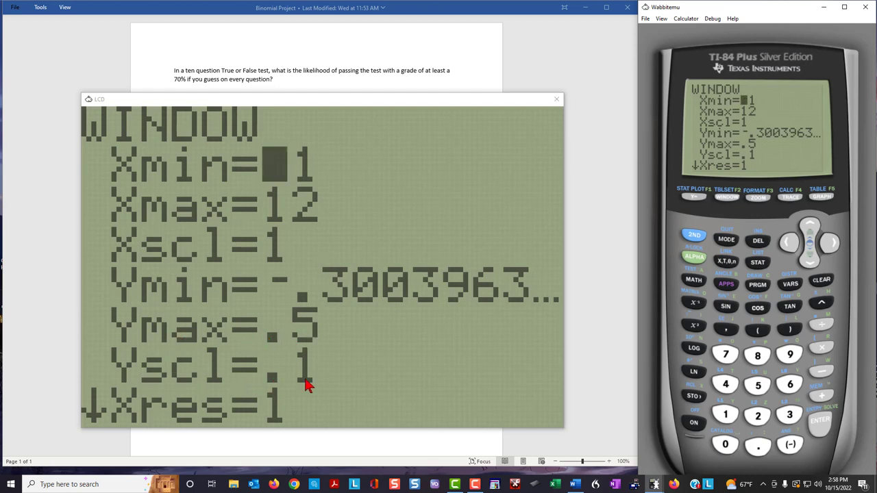
left_click(821, 198)
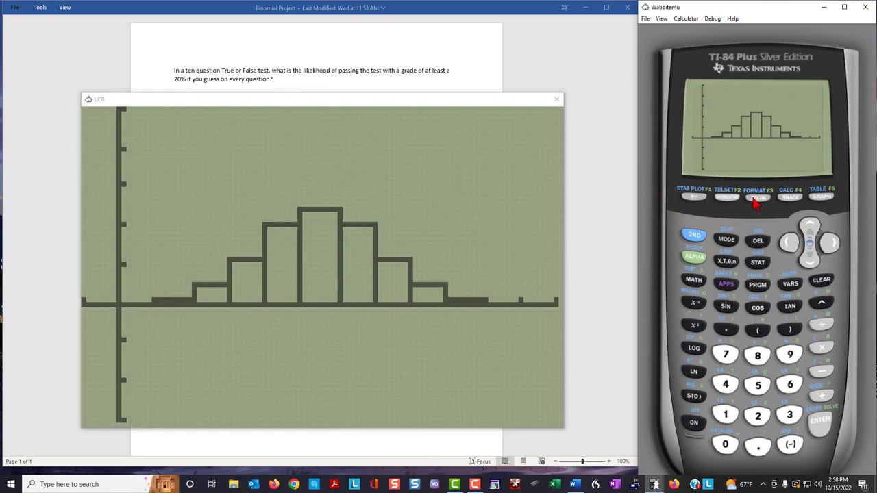
- Trace the Plot1 histogram bar by bar from the interval starting at -1 to the one from 11 to 12
left_click(790, 198)
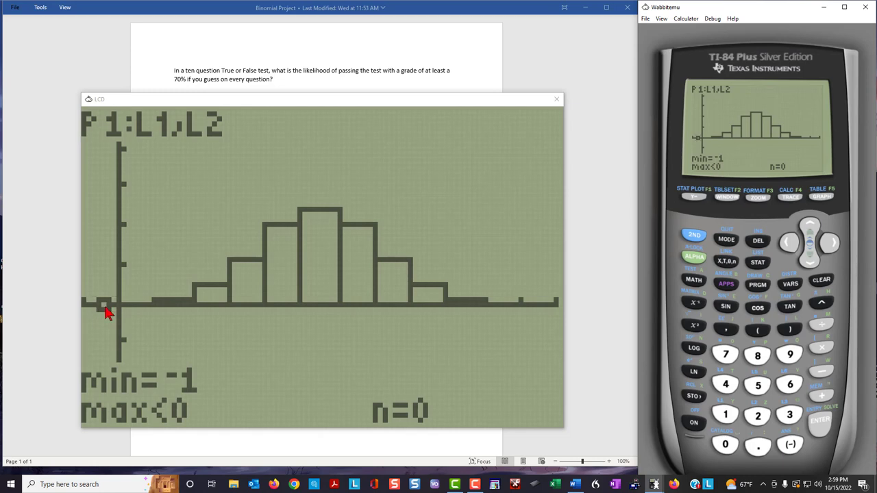
left_click(830, 245)
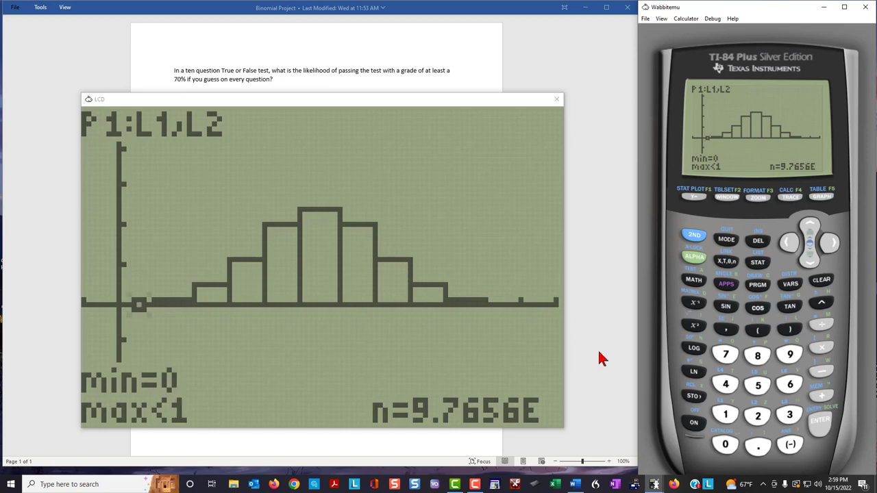
left_click(831, 244)
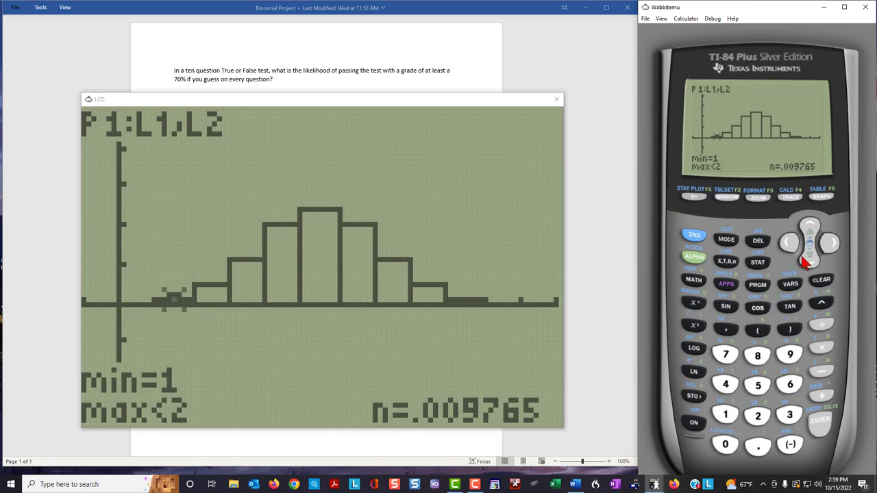
left_click(829, 245)
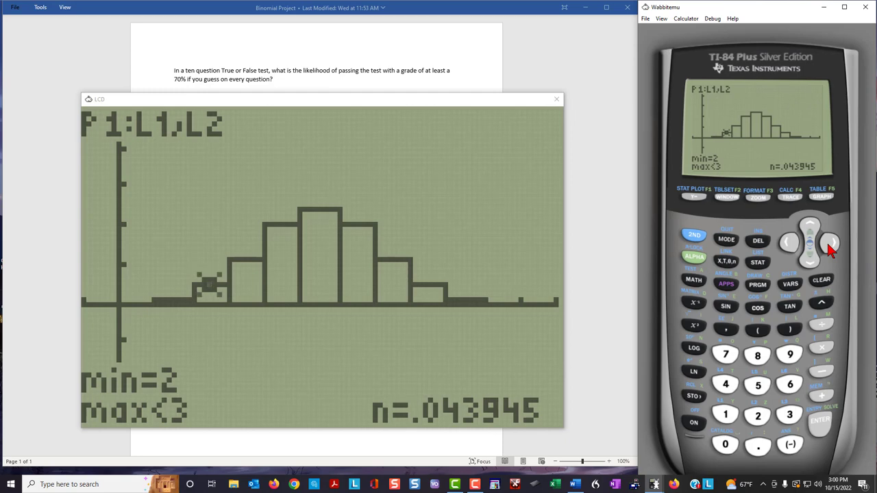
left_click(829, 245)
left_click(829, 245)
left_click(829, 246)
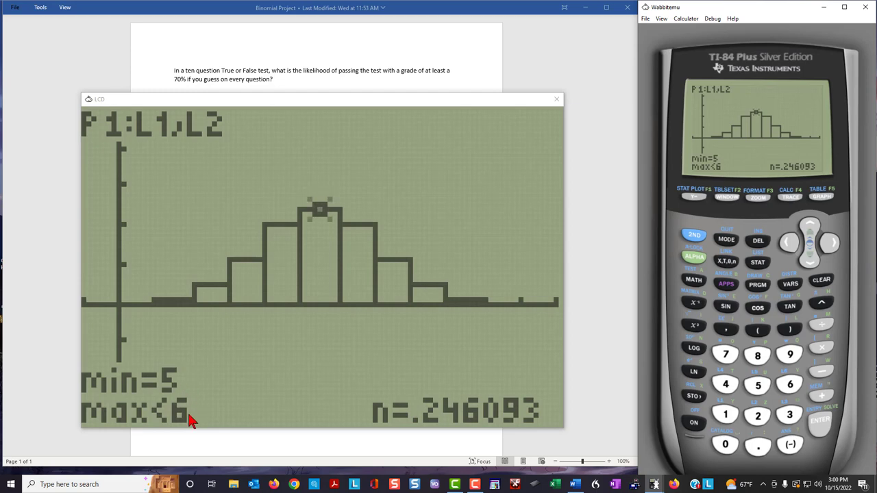
left_click(829, 245)
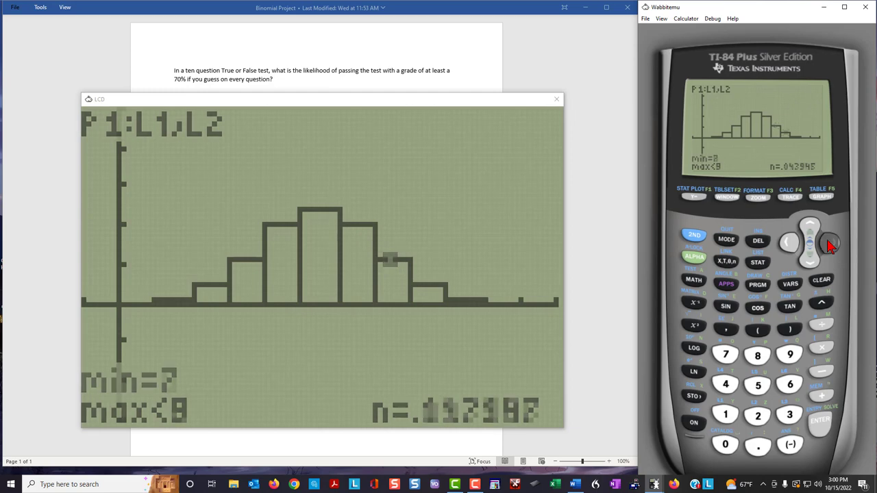
left_click(829, 245)
left_click(829, 245)
left_click(829, 245)
left_click(829, 245)
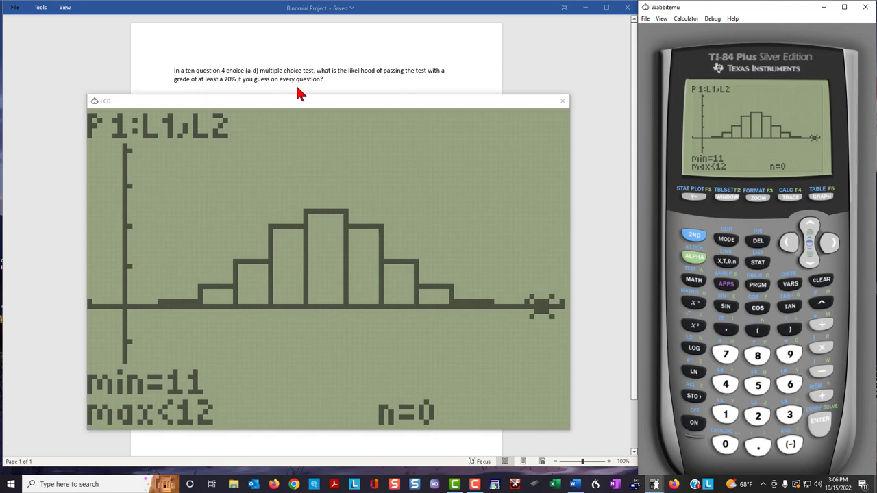
- Turn on Plot2 in the stat plot setup
left_click(696, 197)
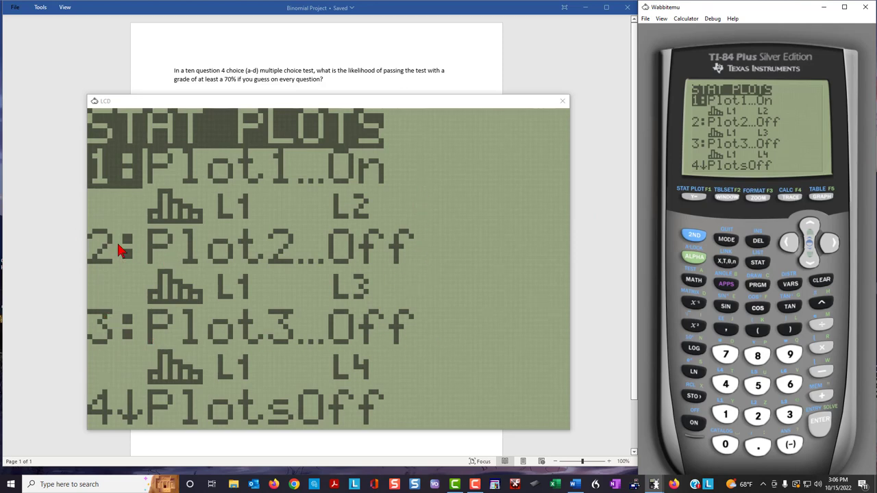
key("2")
key("Return")
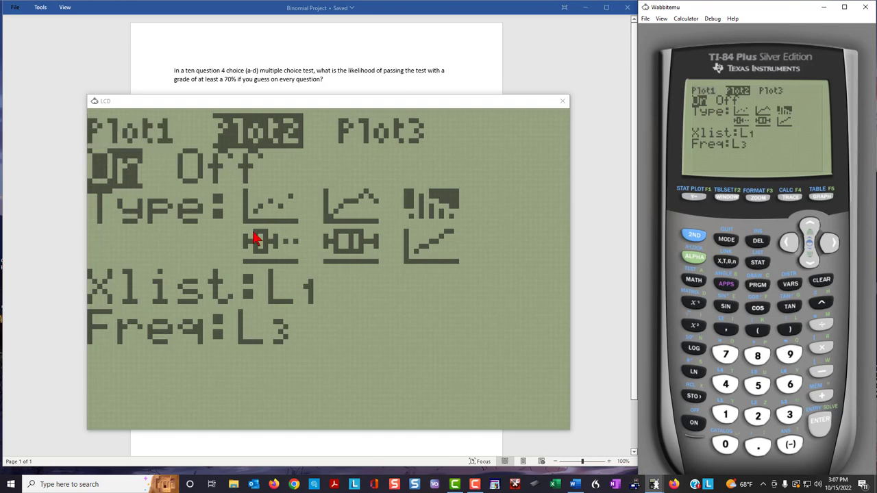
- Switch to Plot1 in the stat plot setup and turn it off
key("Up")
key("Left")
key("Return")
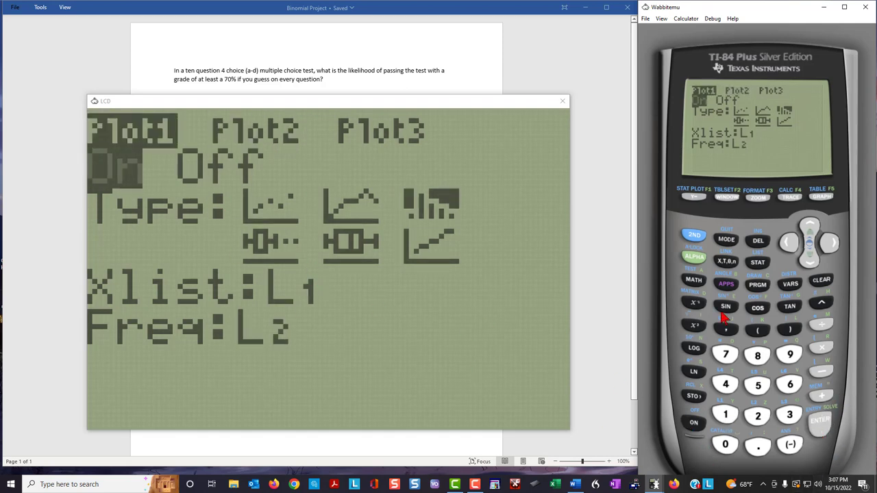
key("Right")
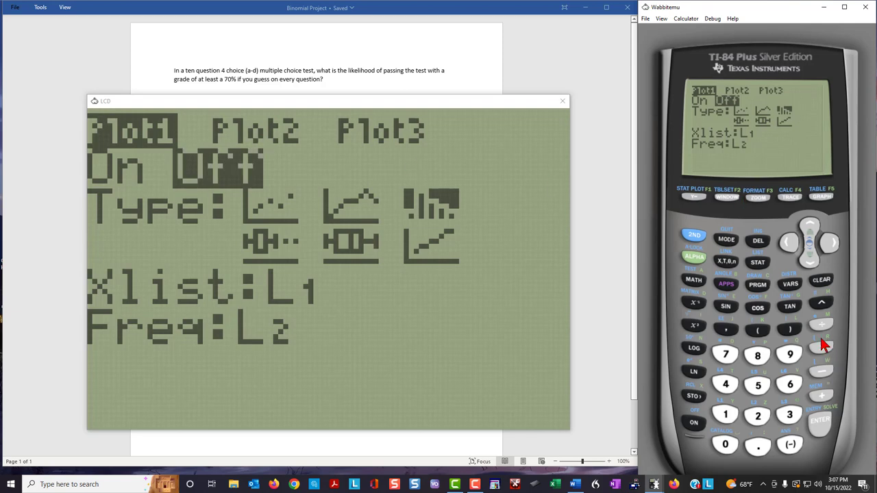
- Start a formula for the whole L3 list using the binompdf distribution function
left_click(758, 262)
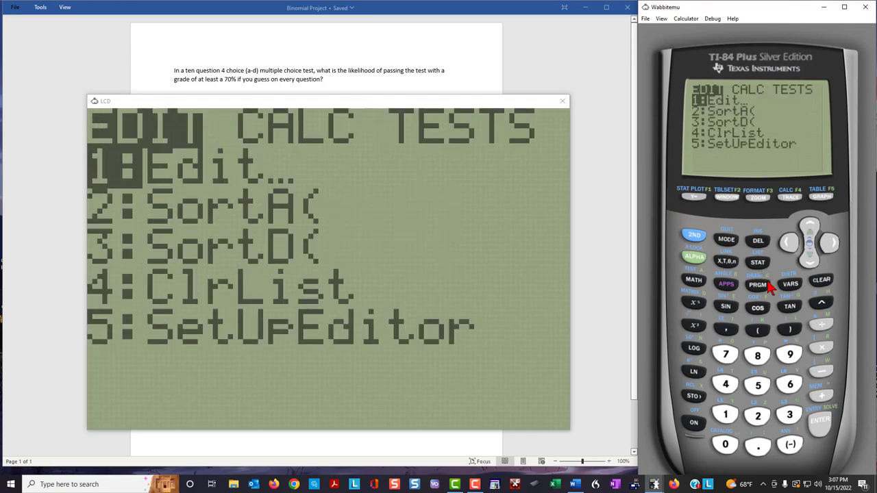
left_click(822, 429)
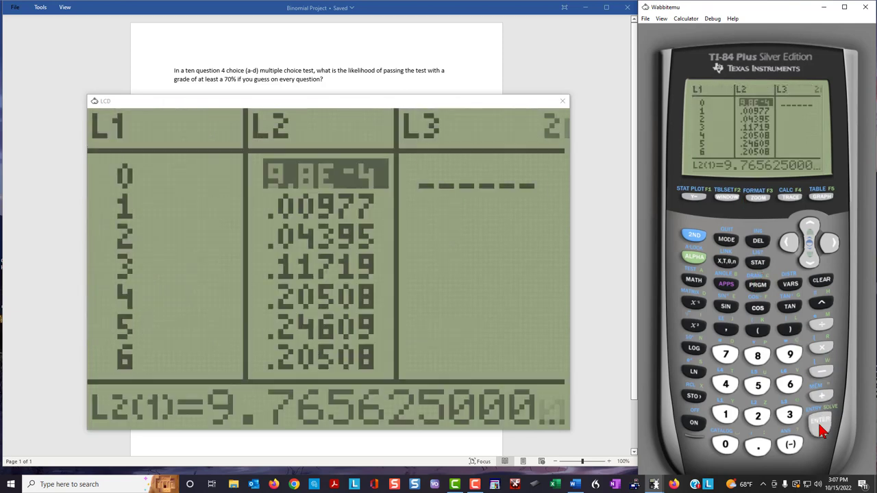
left_click(830, 248)
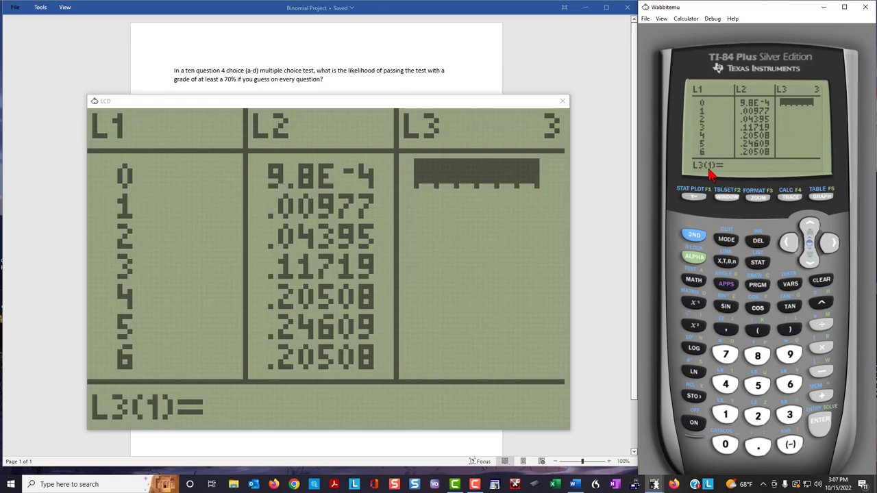
left_click(810, 233)
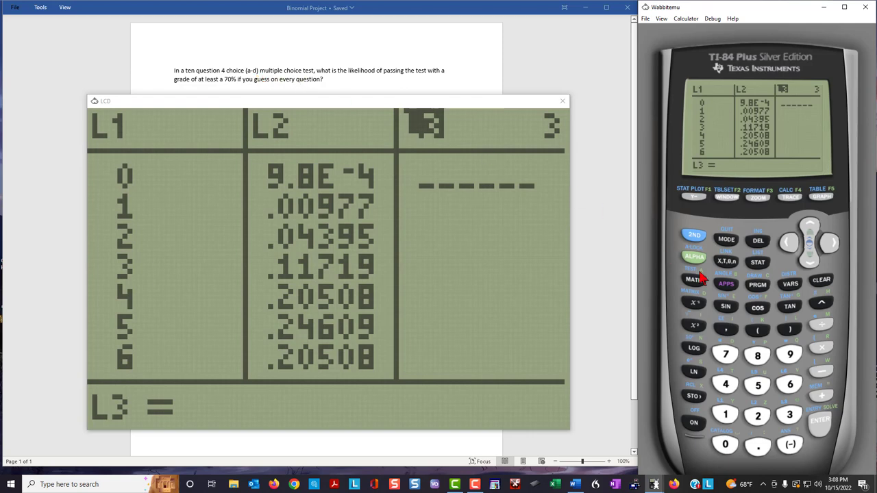
left_click(700, 241)
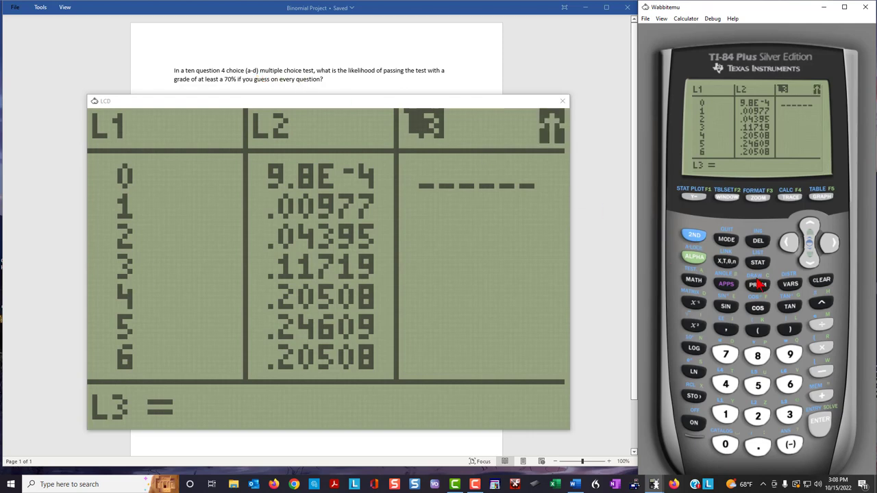
left_click(791, 284)
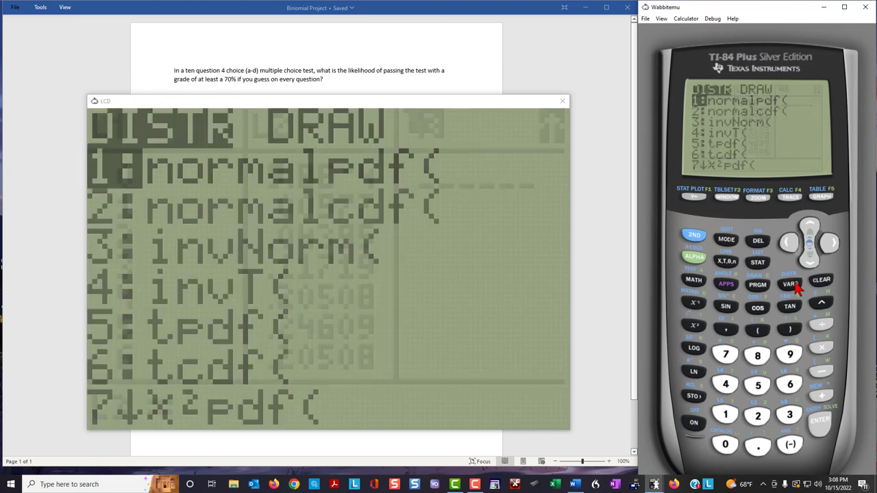
left_click(810, 229)
left_click_drag(810, 229, 810, 229)
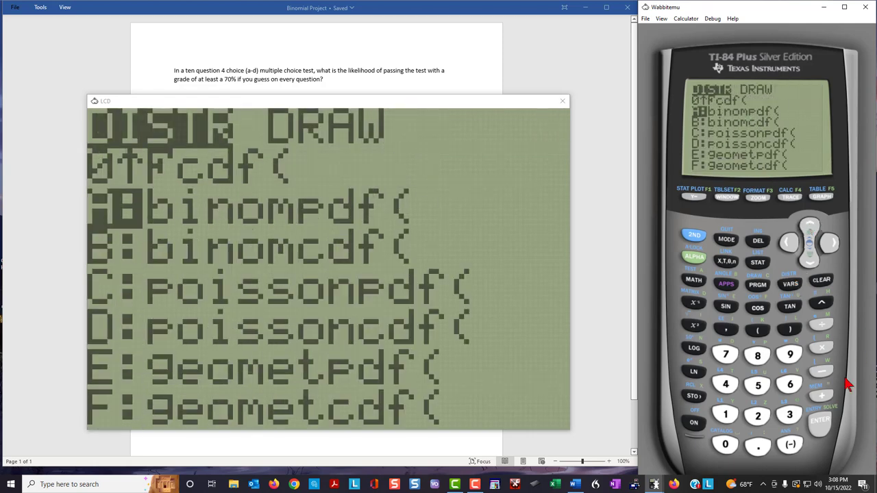
left_click(821, 428)
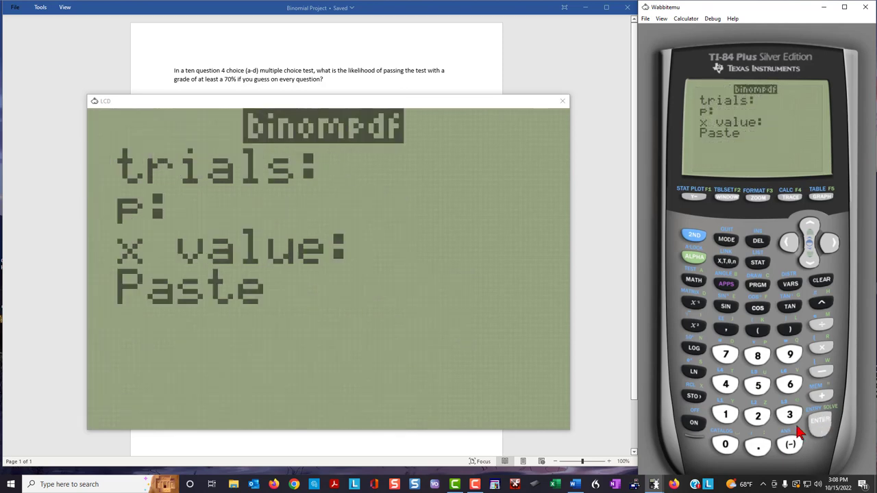
- Set the binompdf trials to 10 and the probability p to .25
left_click(728, 413)
left_click(725, 444)
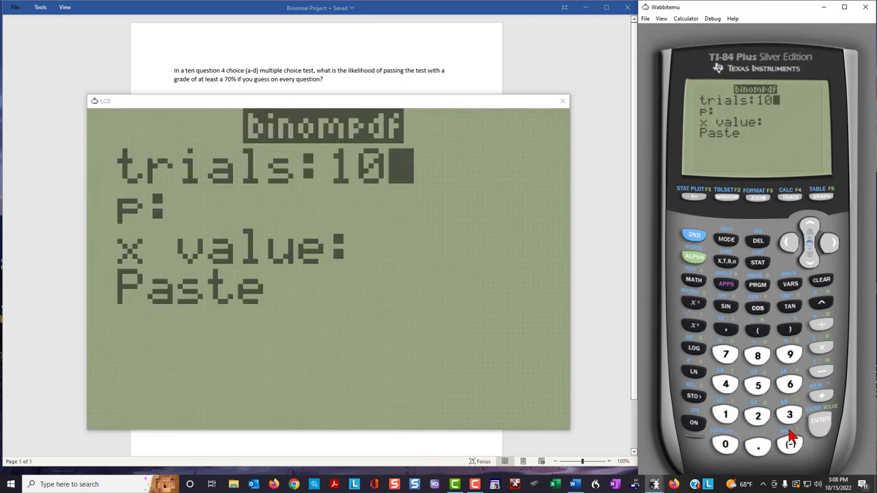
left_click(816, 429)
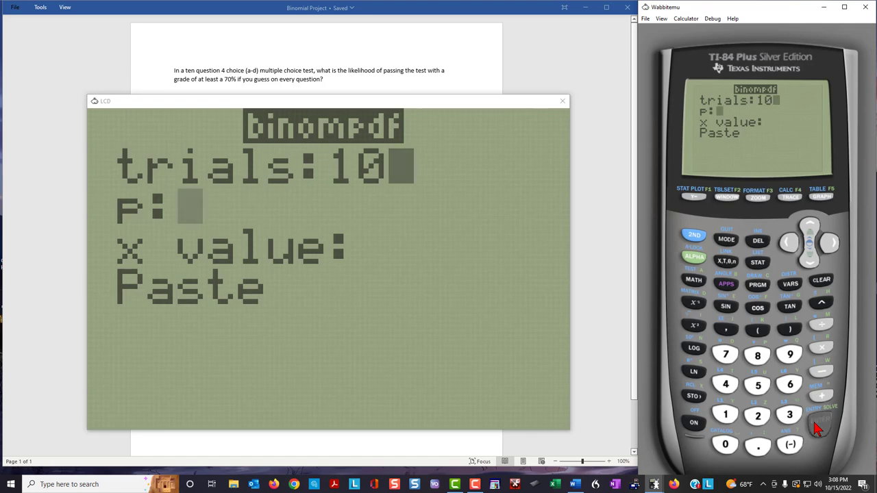
left_click(759, 448)
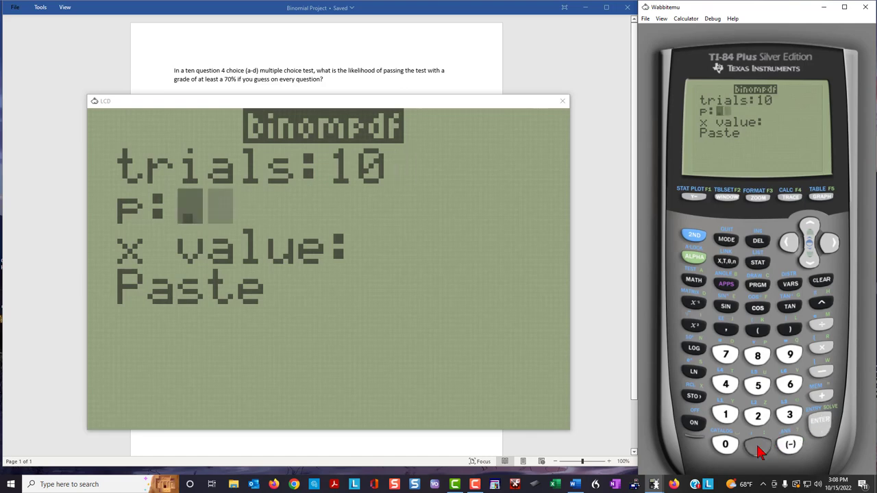
left_click(757, 417)
left_click(757, 385)
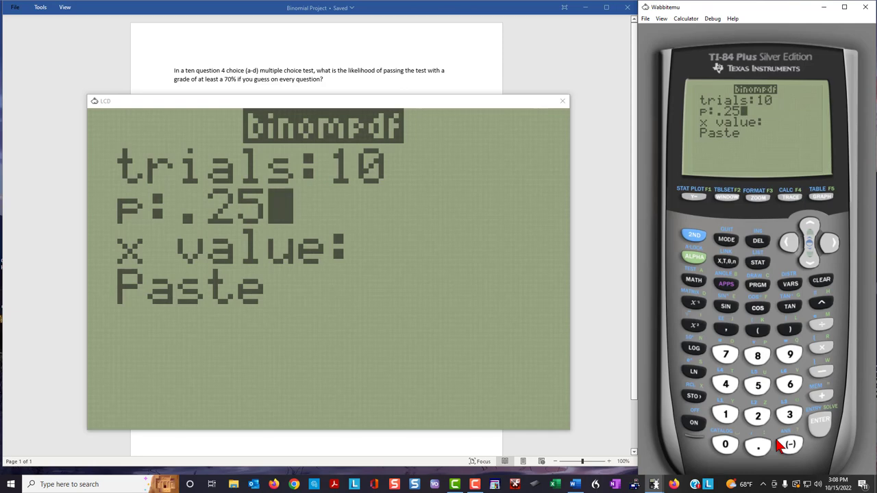
left_click(817, 423)
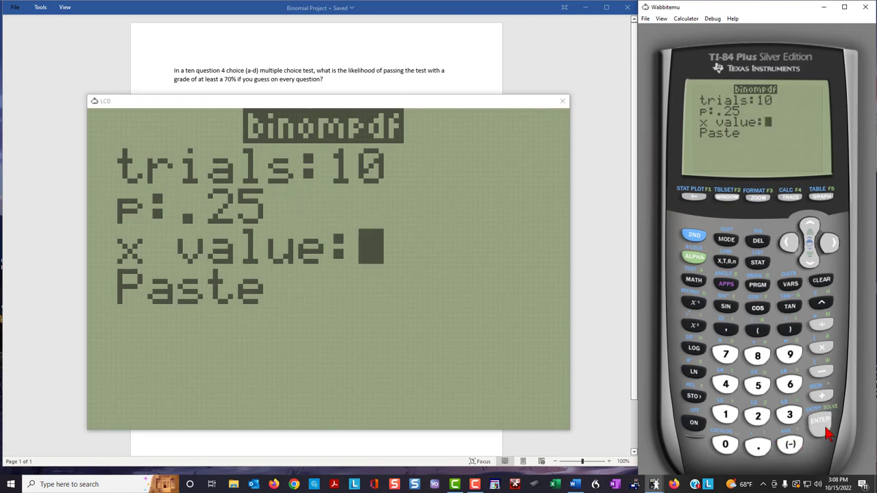
- Set the binompdf x value to list L1, paste the formula and calculate the probabilities into L3
left_click(694, 236)
left_click(728, 419)
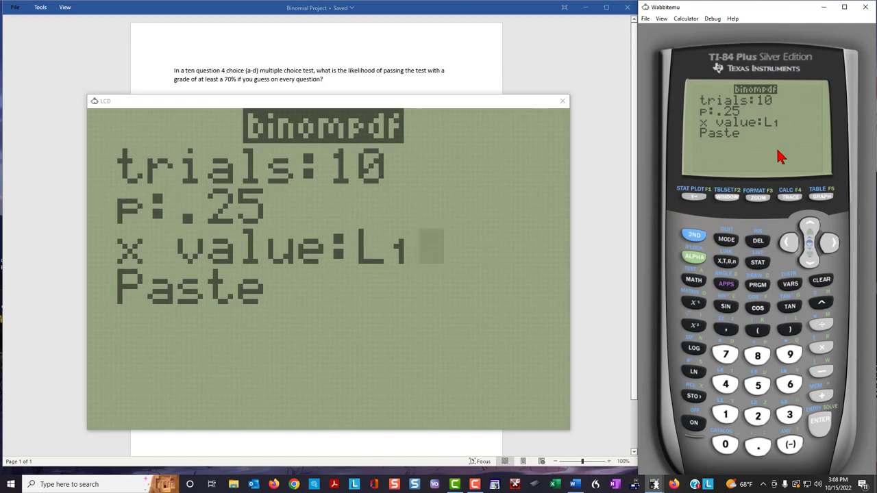
left_click(809, 260)
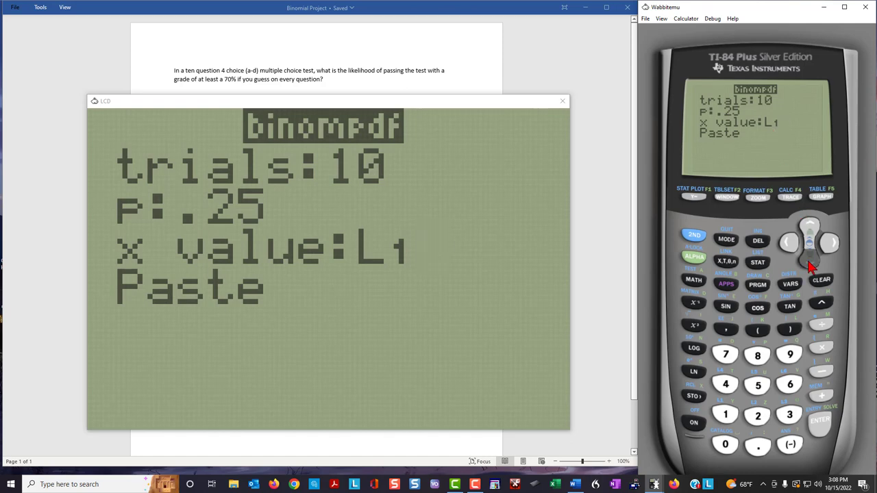
left_click(830, 431)
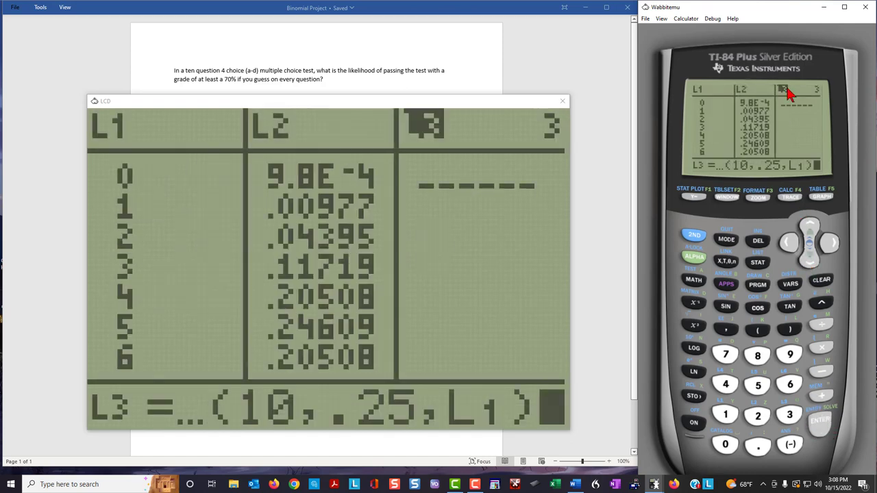
left_click(823, 429)
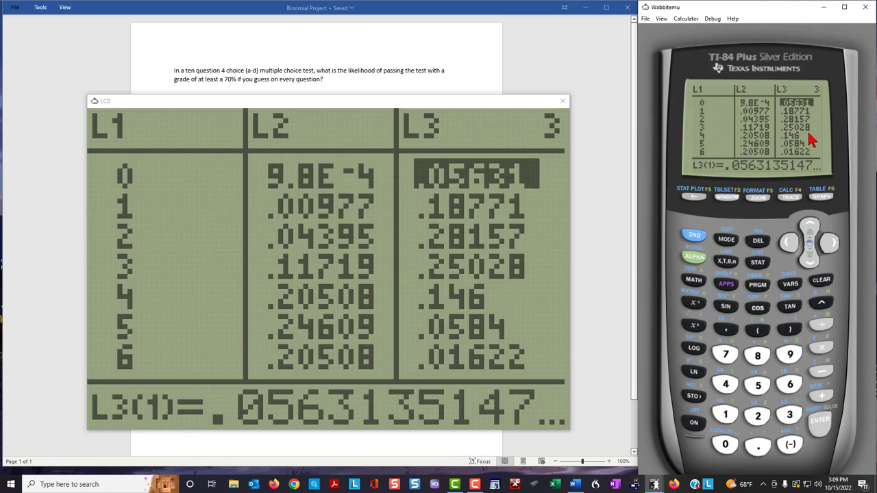
- Graph the Plot2 histogram of L1 and L3 and trace its bars from 0 through 10 to read each probability
left_click(823, 198)
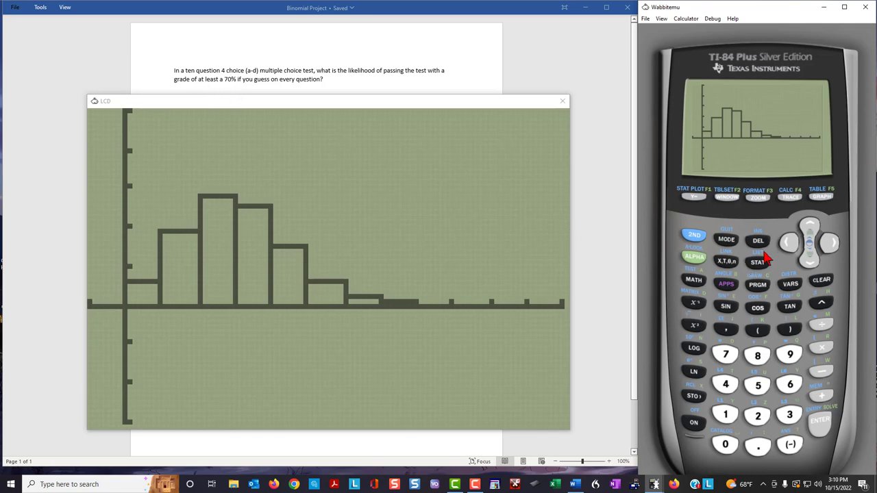
left_click(789, 199)
left_click(829, 243)
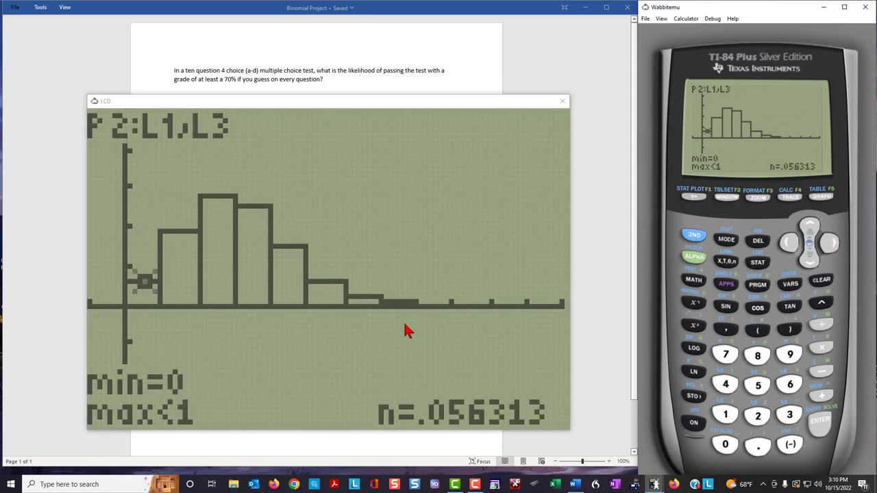
left_click(829, 246)
left_click(829, 245)
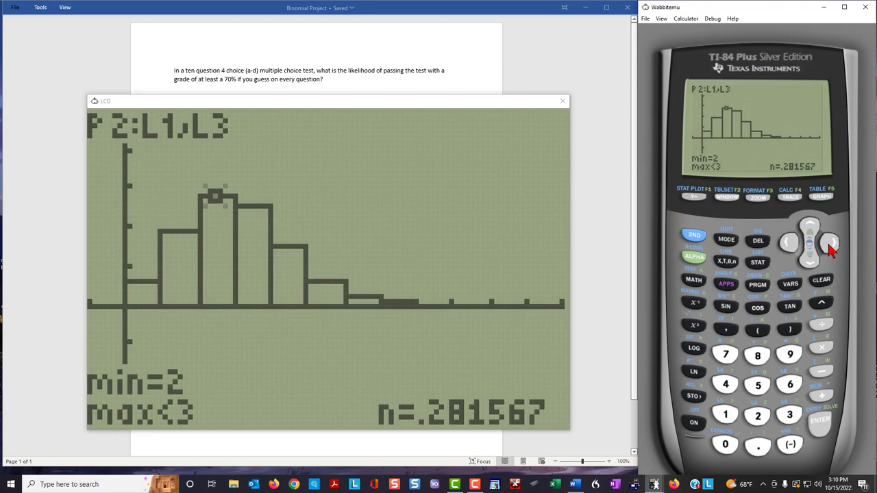
left_click(829, 244)
left_click(829, 244)
left_click(829, 246)
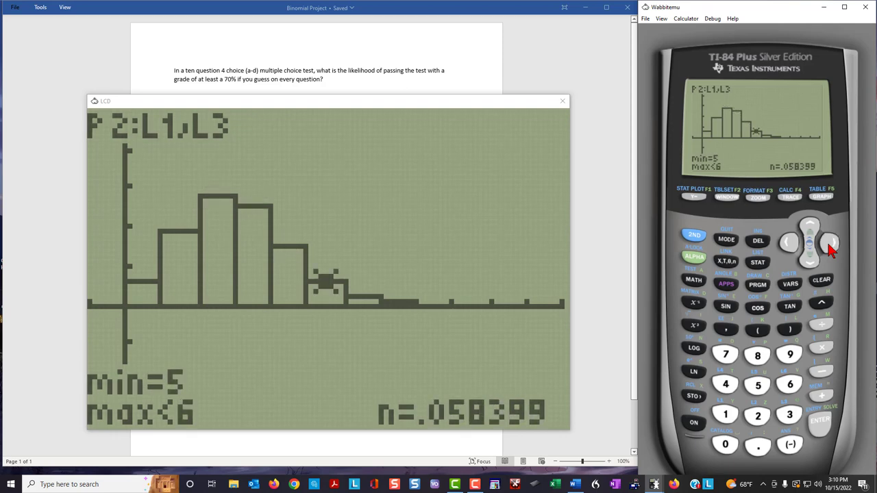
left_click(829, 246)
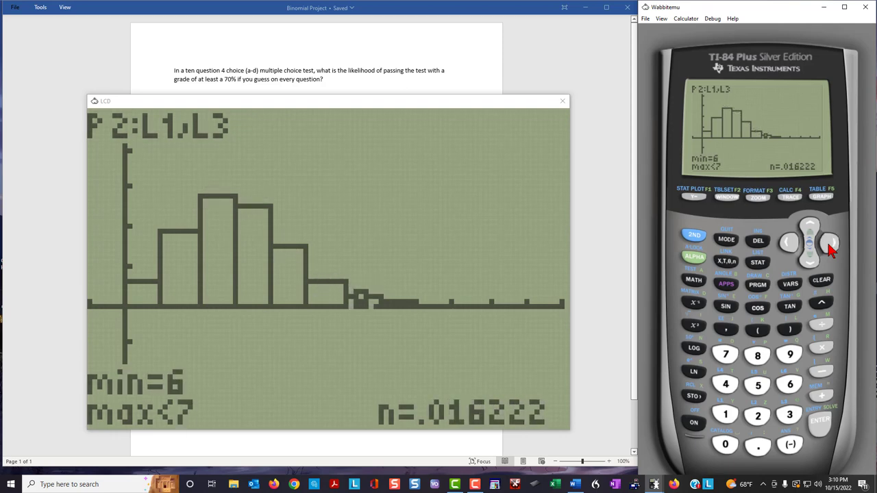
left_click(829, 246)
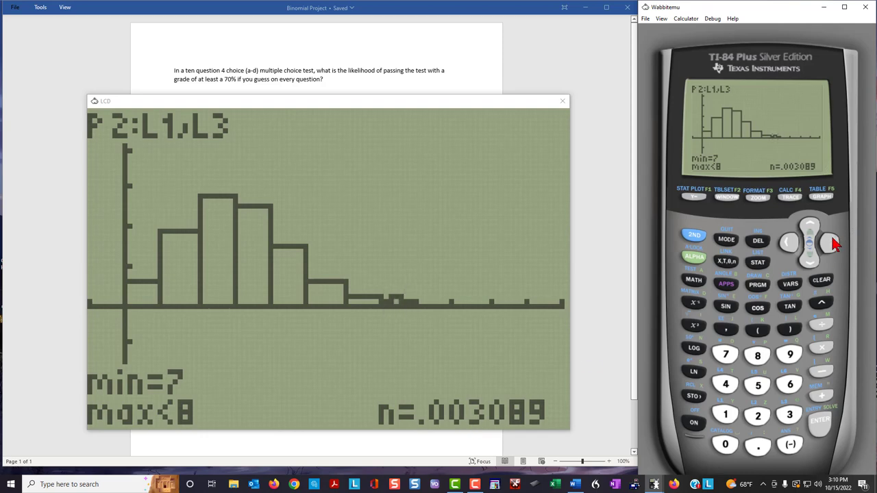
left_click(831, 243)
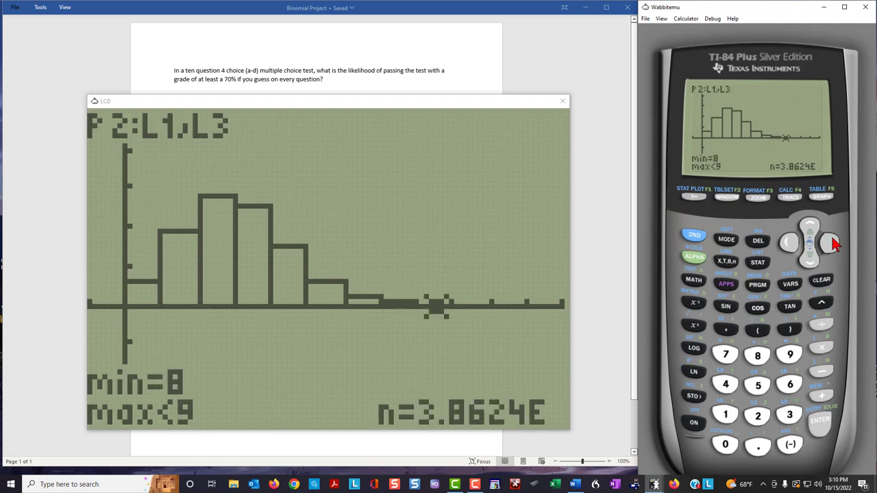
left_click(831, 244)
left_click(831, 243)
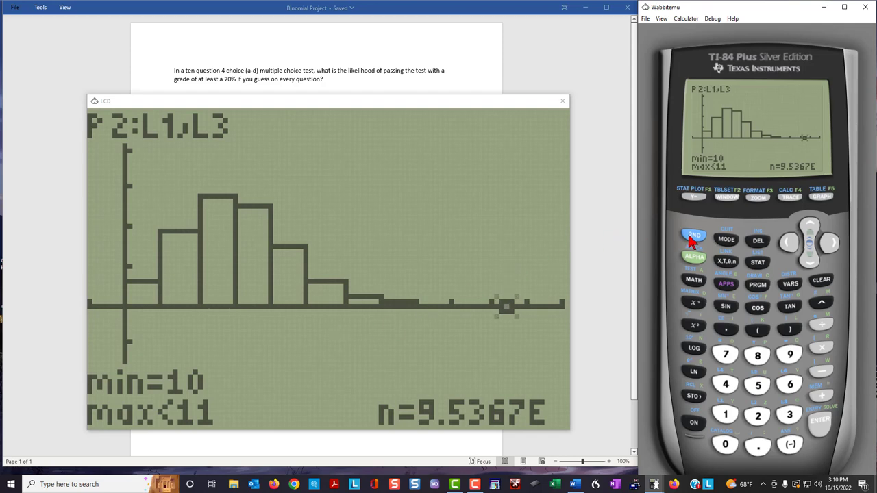
- Turn Plot1 on in the stat plot setup and graph both histograms together
left_click(694, 197)
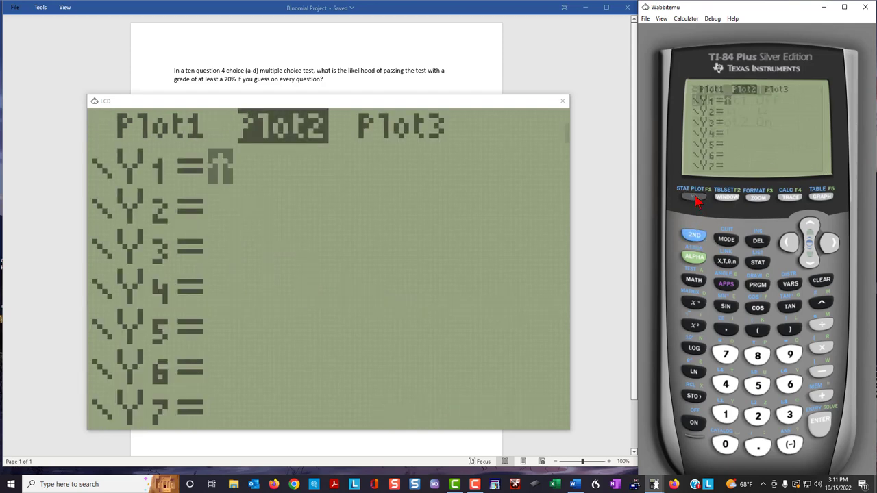
left_click(694, 197)
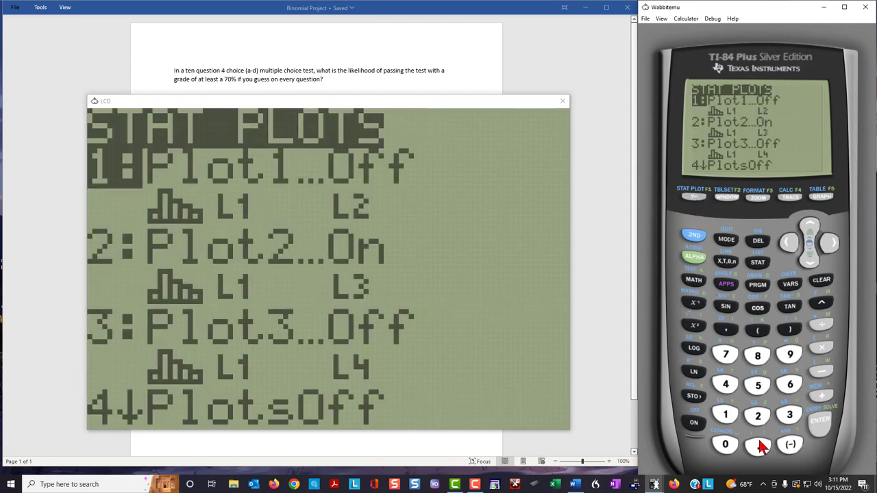
left_click(821, 427)
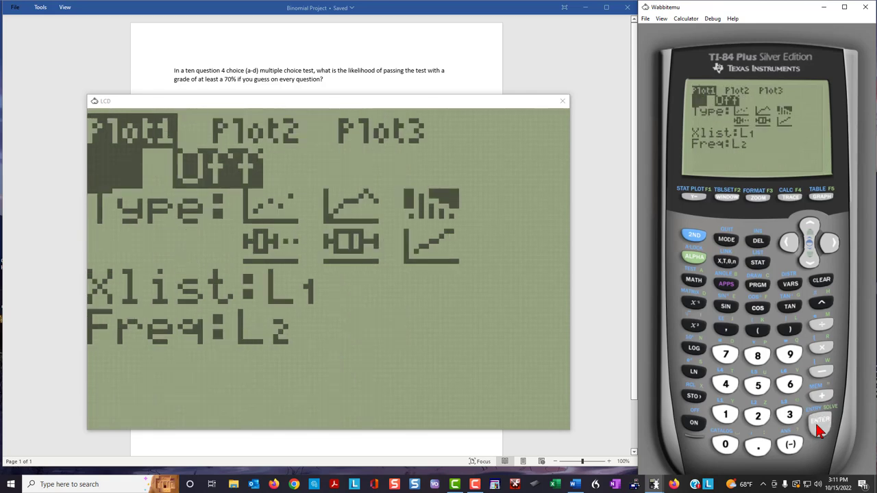
left_click(821, 427)
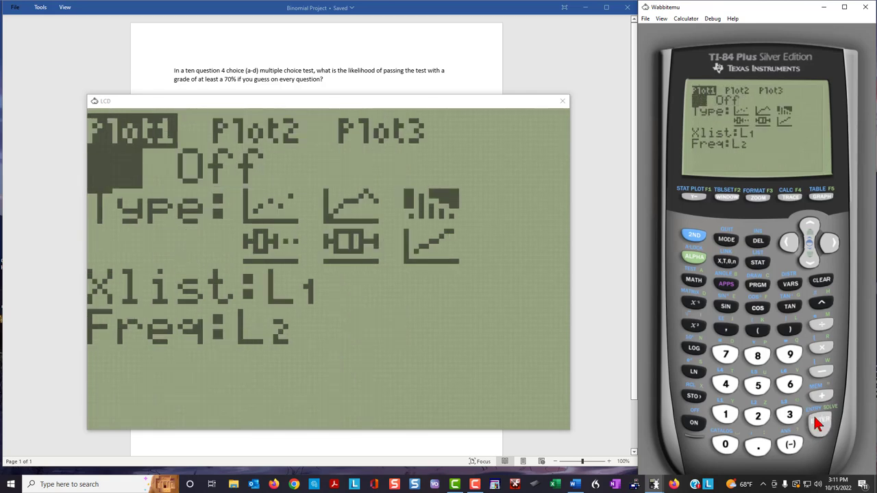
left_click(822, 198)
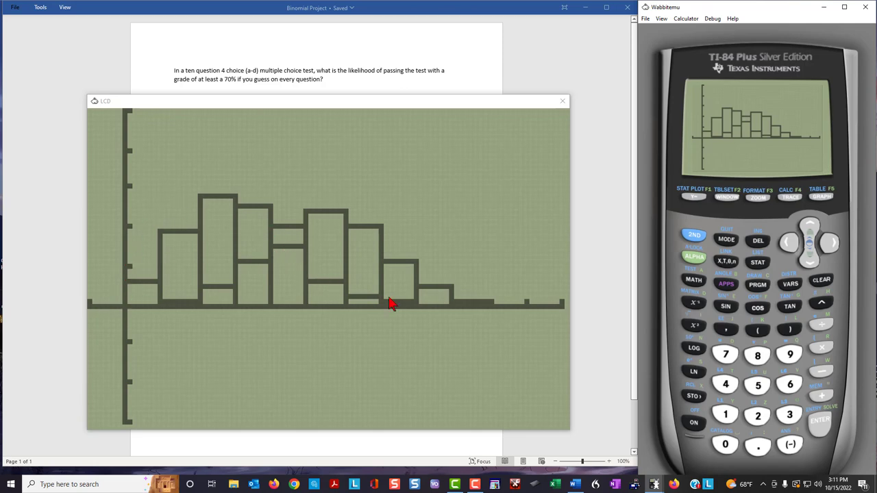
- Trace the overlaid graphs, switch to the Plot2 histogram and examine its bars up to the one for 6
left_click(790, 197)
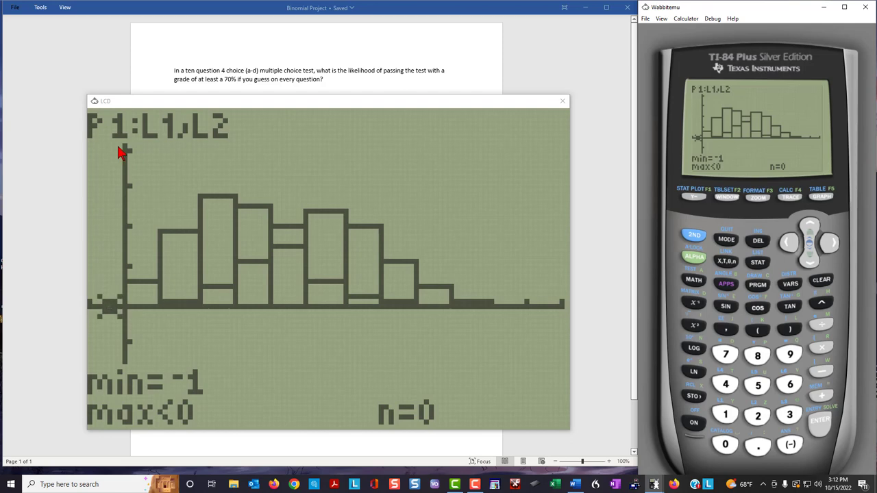
left_click(811, 265)
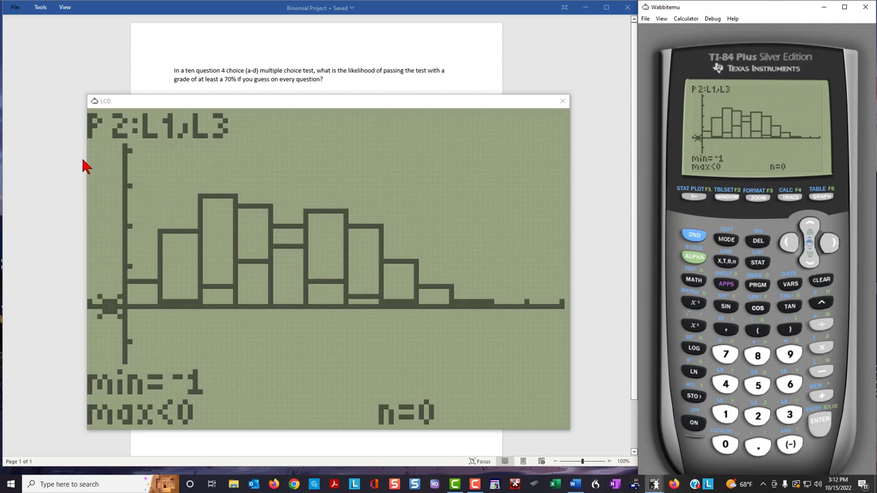
left_click(827, 245)
left_click(828, 245)
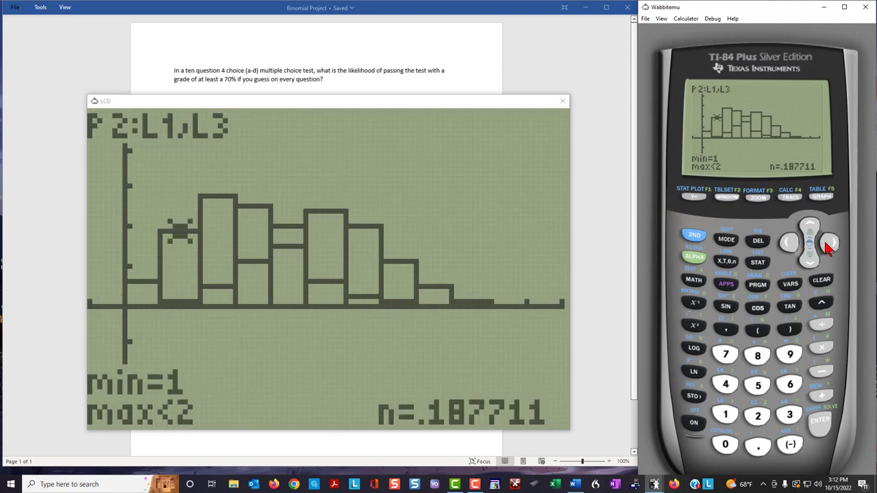
left_click(828, 246)
left_click(827, 246)
left_click(828, 246)
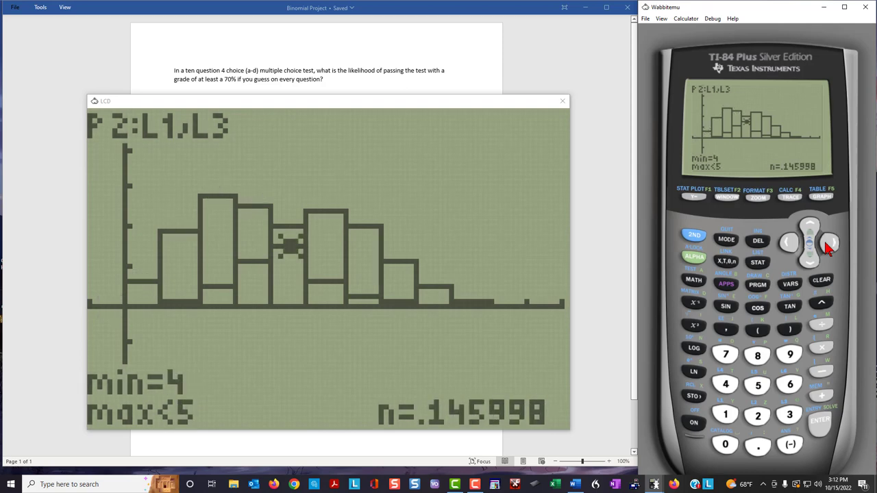
left_click(828, 245)
left_click(828, 245)
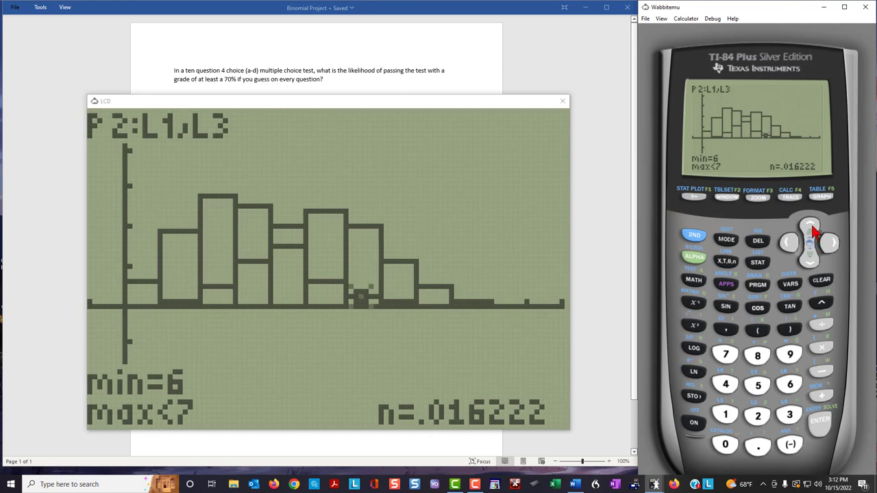
- Switch the trace to the Plot1 histogram of L1 and L2 and examine its bars through the one for 10
left_click(812, 229)
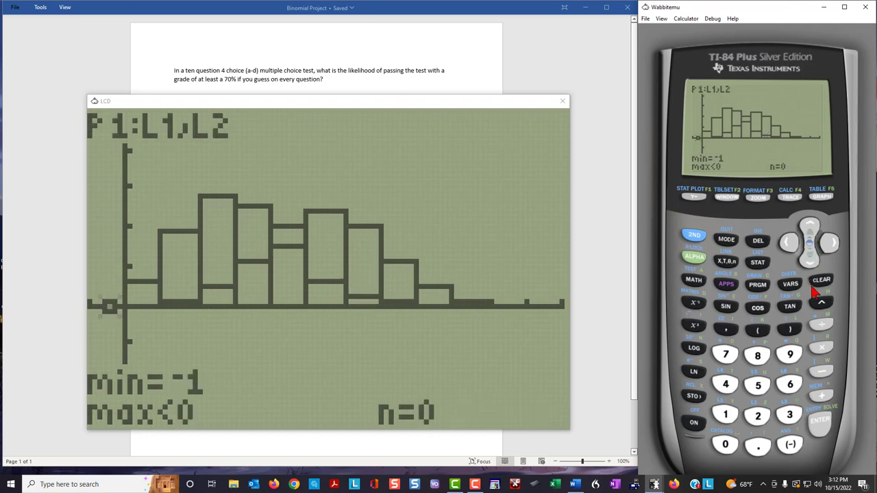
left_click(823, 199)
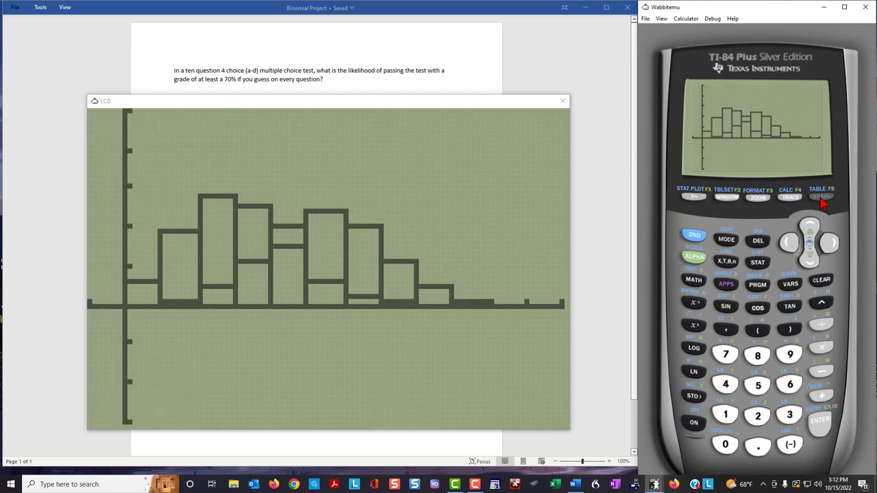
left_click(829, 242)
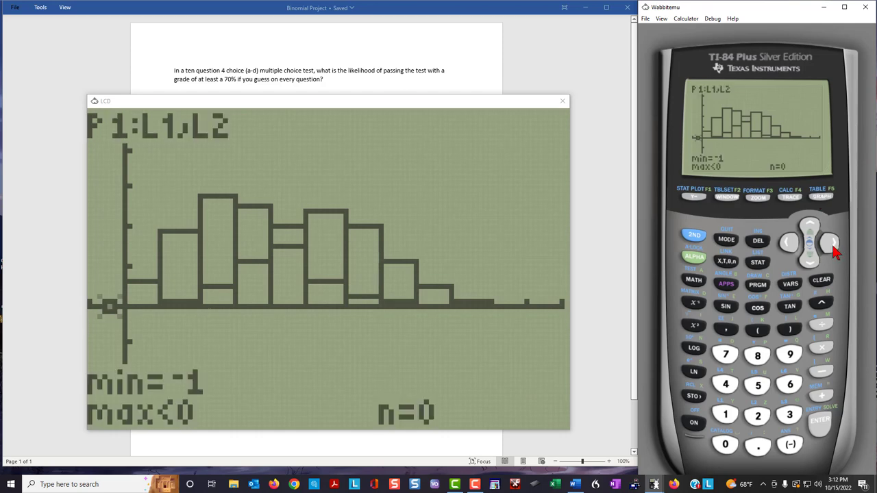
left_click(830, 242)
left_click(829, 242)
left_click(833, 248)
left_click(834, 248)
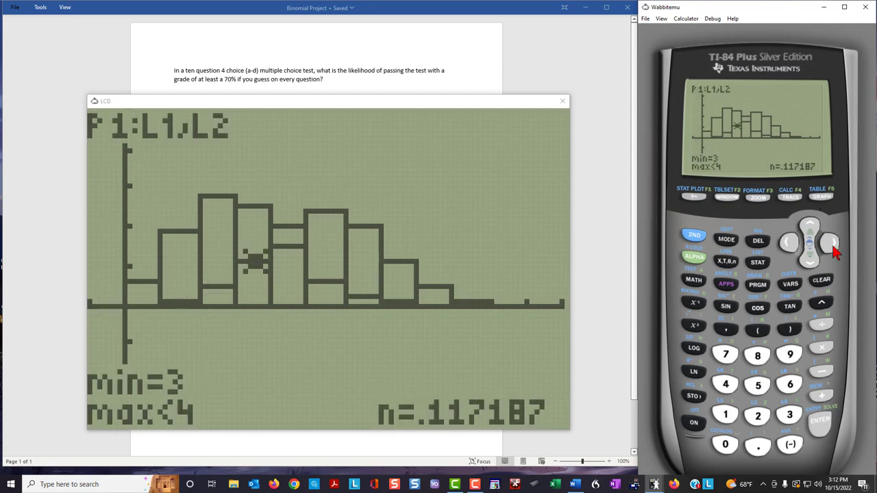
left_click(833, 248)
left_click(833, 248)
left_click(833, 248)
left_click(833, 248)
left_click(834, 248)
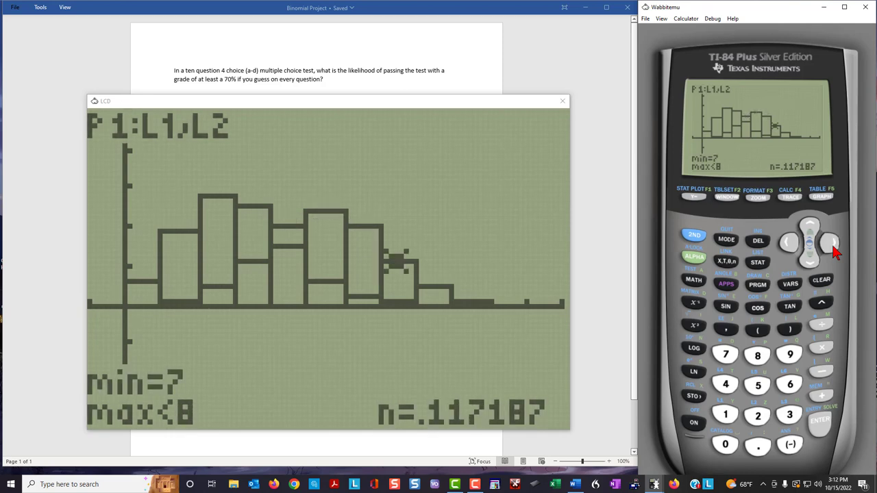
left_click(833, 248)
left_click(833, 248)
left_click(833, 248)
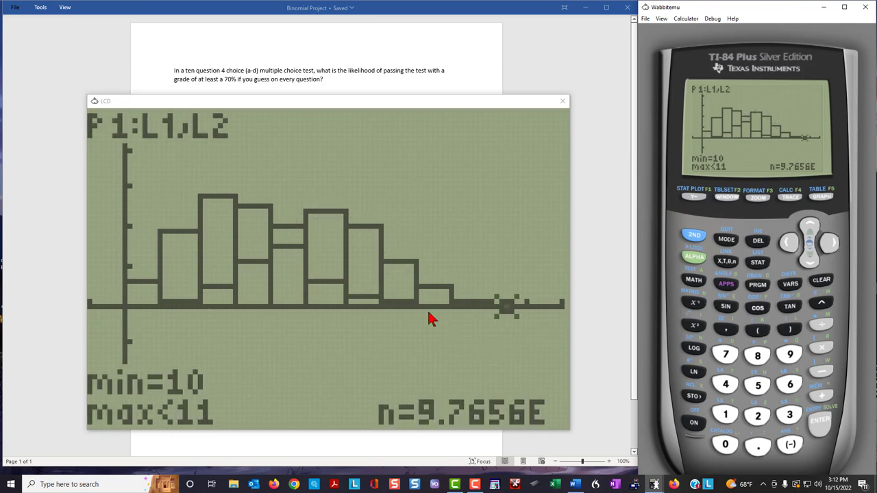
- Turn Plot1 off in the stat plot setup and graph the Plot2 histogram alone
left_click(695, 236)
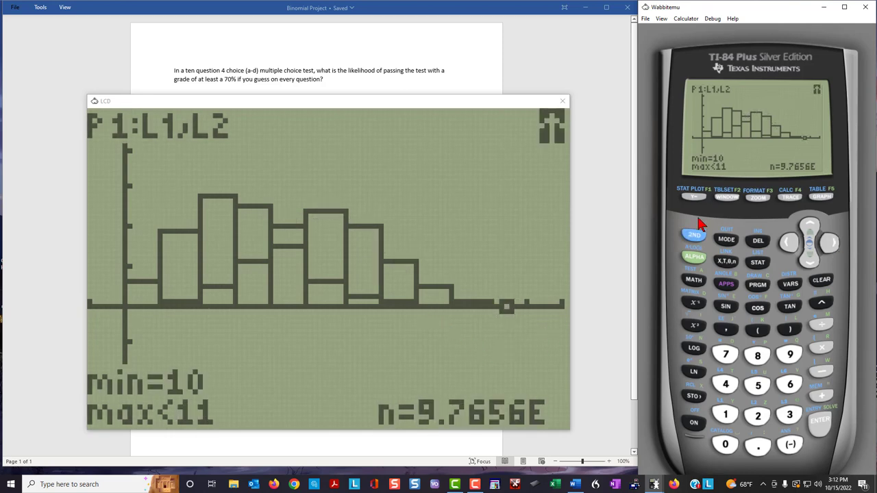
left_click(694, 198)
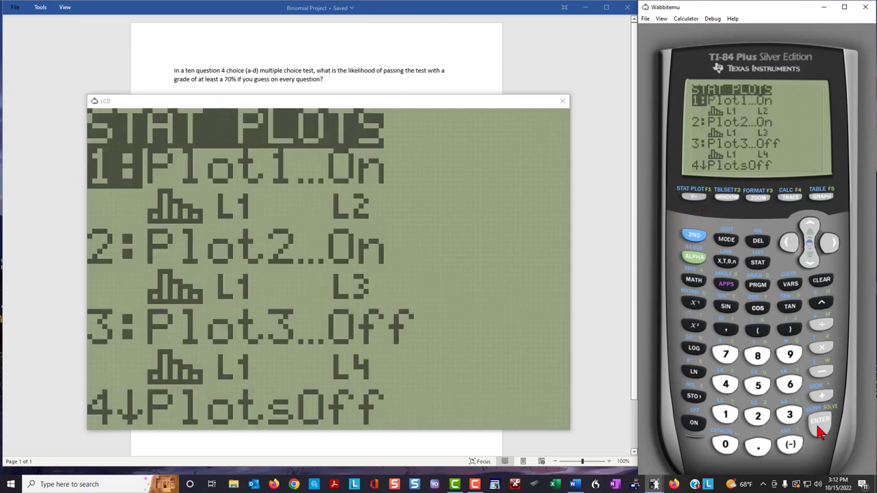
left_click(820, 431)
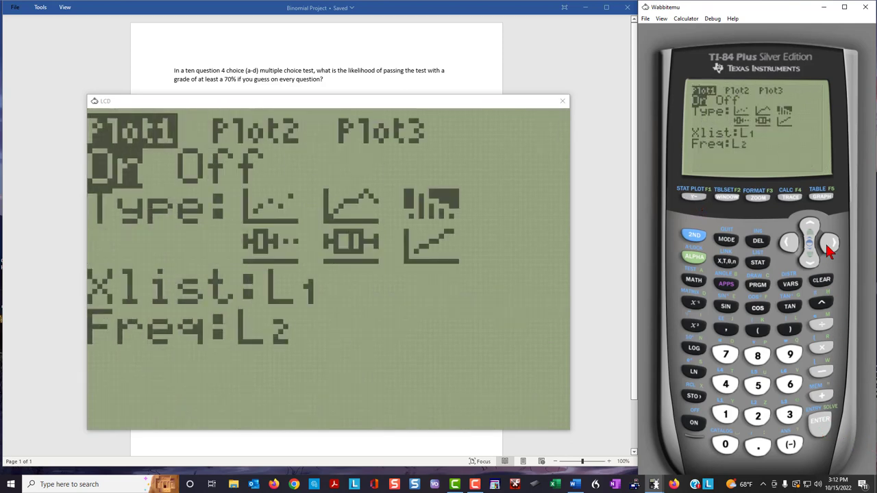
key("Right")
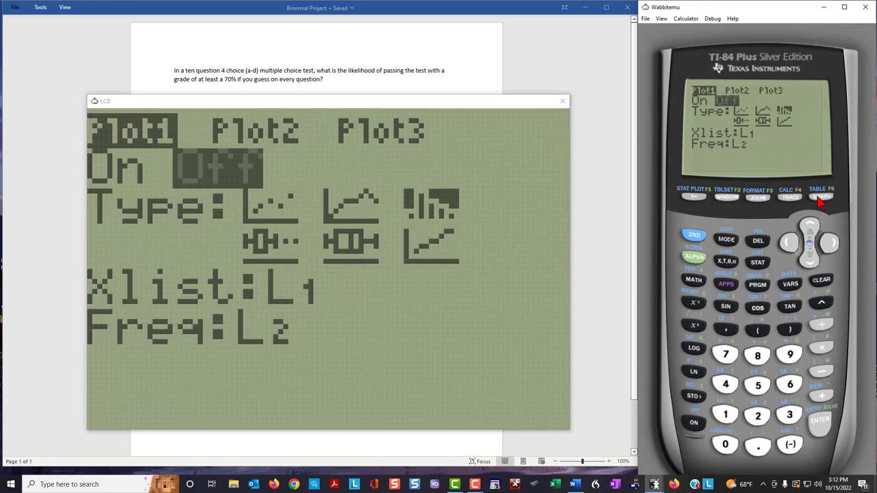
left_click(822, 198)
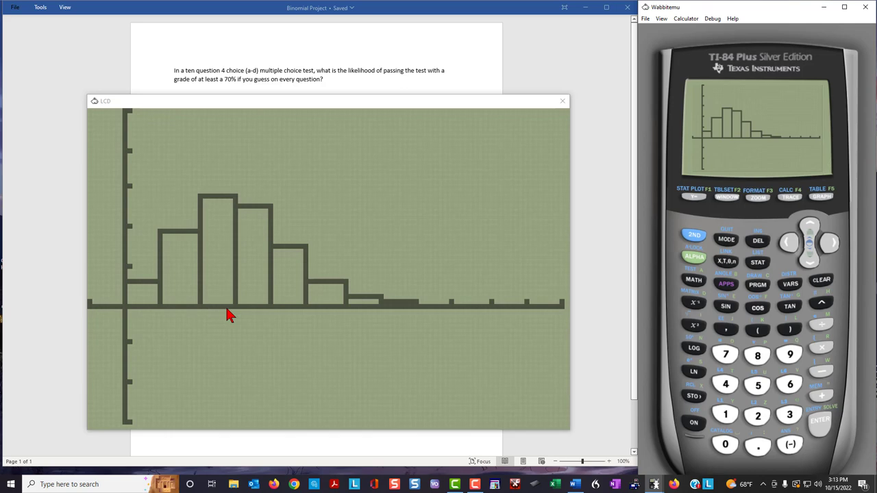
- Trace the Plot2 histogram of L1 and L3, examine its bars from 0 through 3 and return to the one for 2
left_click(789, 197)
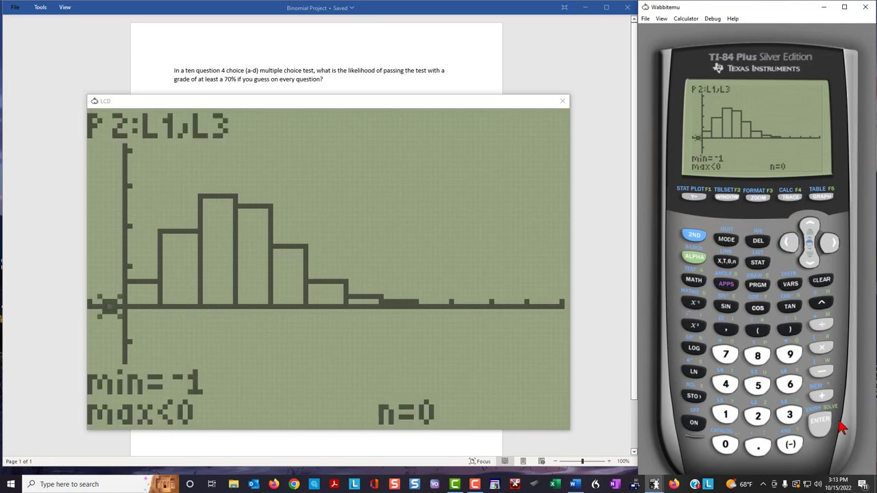
left_click(832, 245)
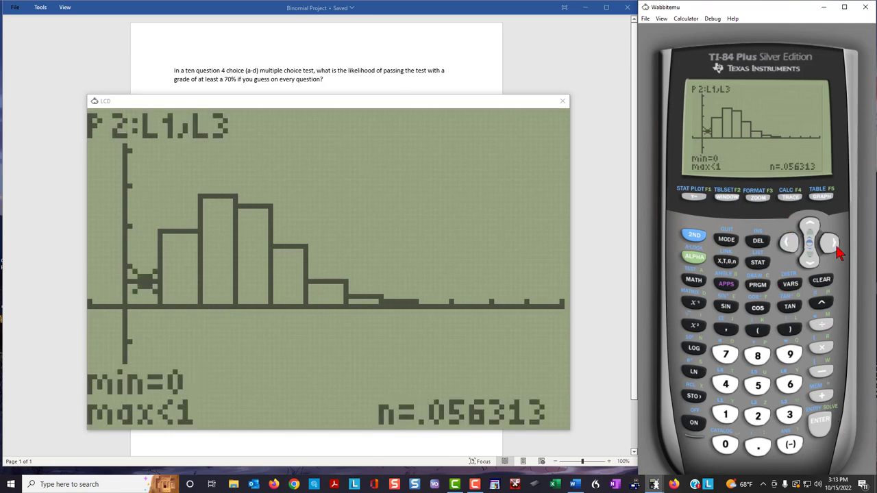
left_click(832, 246)
left_click(832, 246)
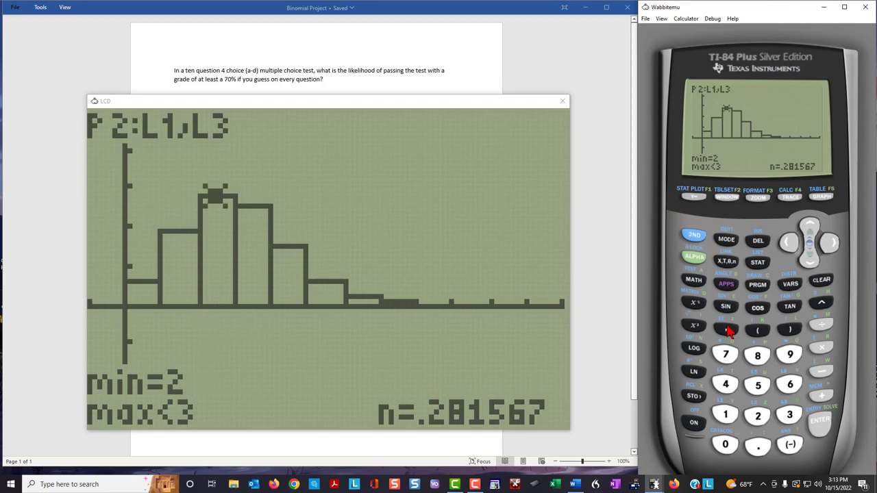
left_click(829, 249)
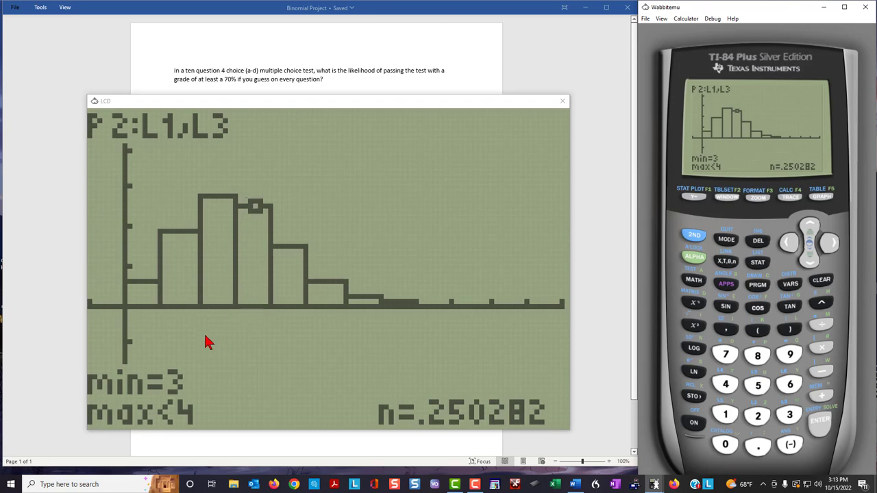
left_click(789, 253)
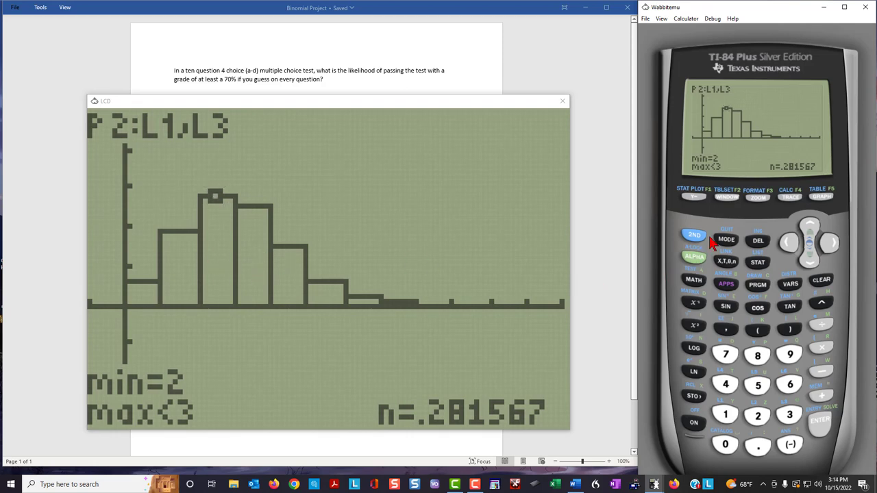
- Open the list editor and start a binompdf formula in the header of L4
left_click(758, 262)
left_click(823, 430)
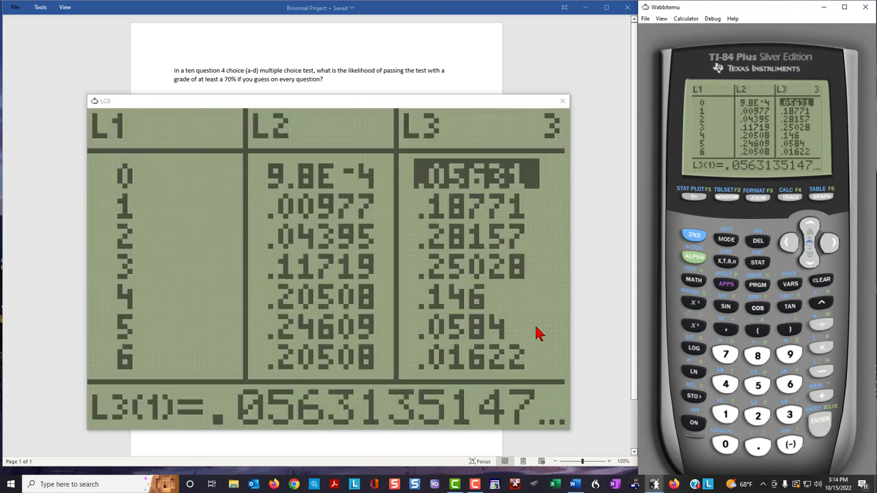
left_click(828, 250)
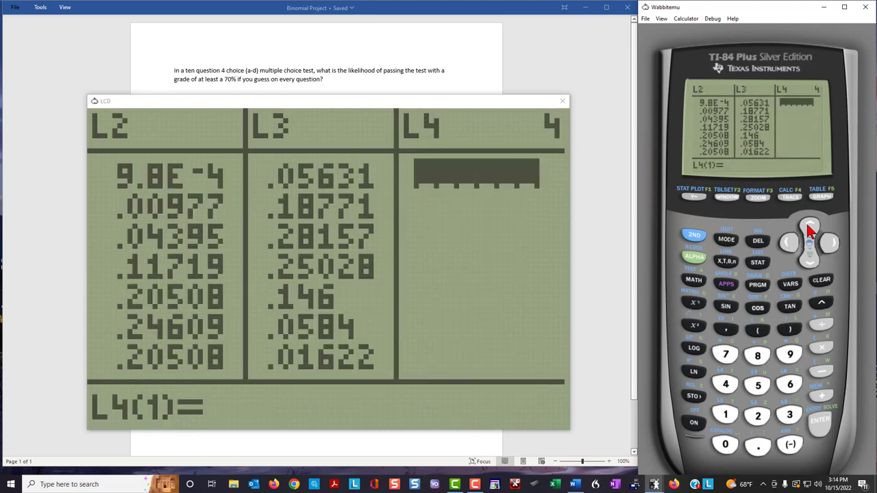
left_click(810, 229)
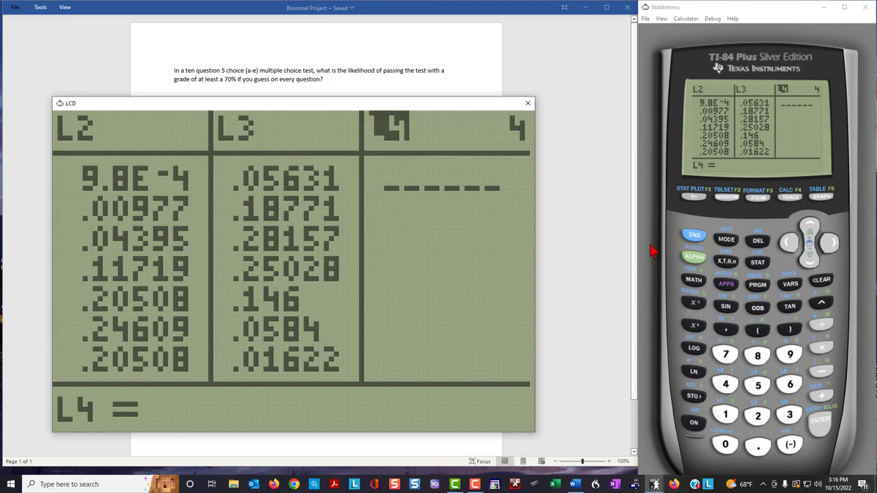
left_click(696, 237)
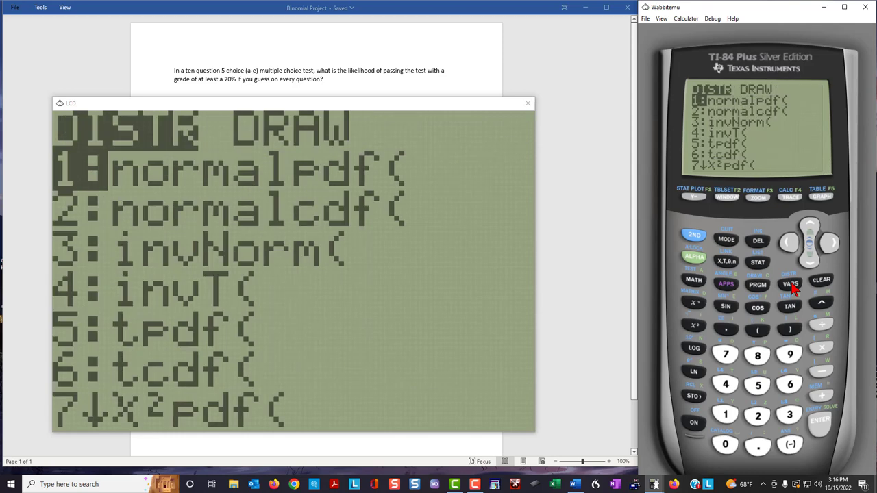
left_click(809, 228)
left_click(809, 228)
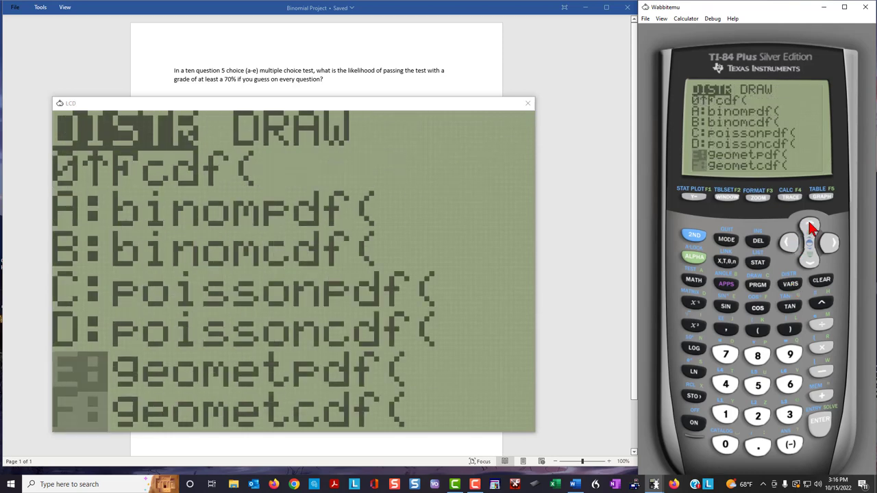
left_click(809, 228)
left_click(810, 227)
left_click(810, 228)
left_click(810, 227)
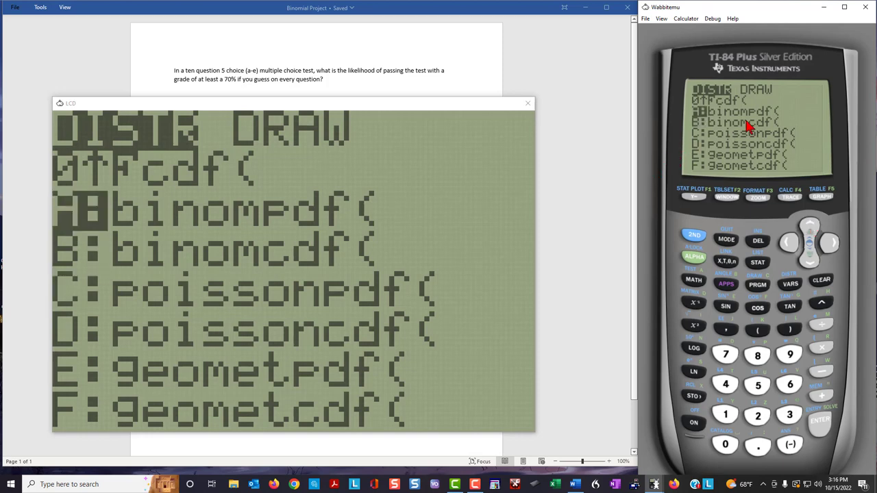
key("Return")
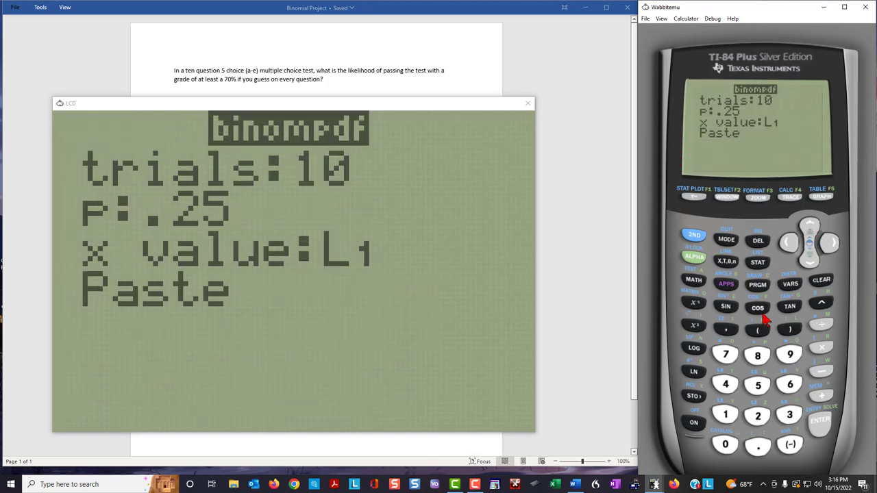
- Set the binompdf probability to .2 with 10 trials and x values from L1, and fill L4 with the results
left_click(808, 263)
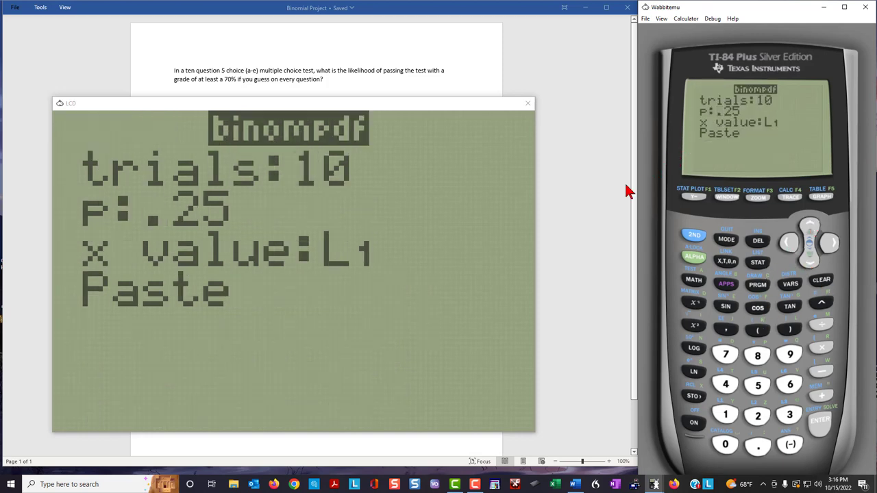
left_click(757, 452)
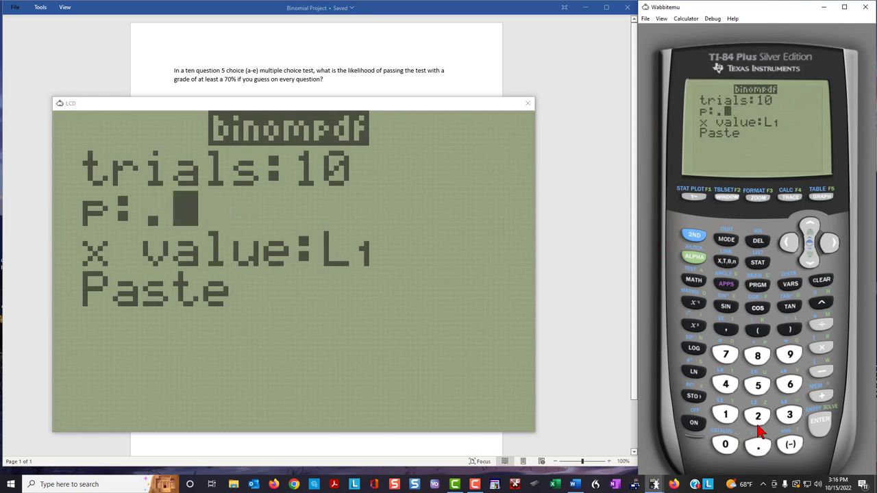
left_click(759, 418)
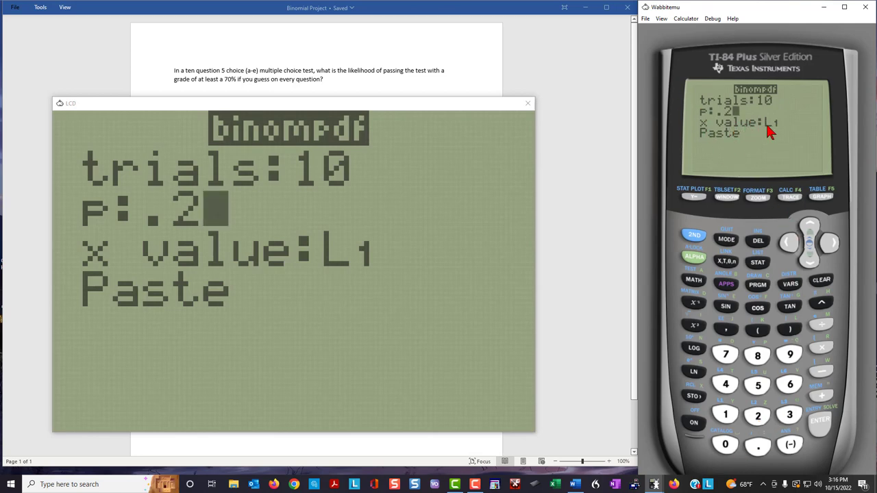
left_click(809, 268)
left_click(810, 268)
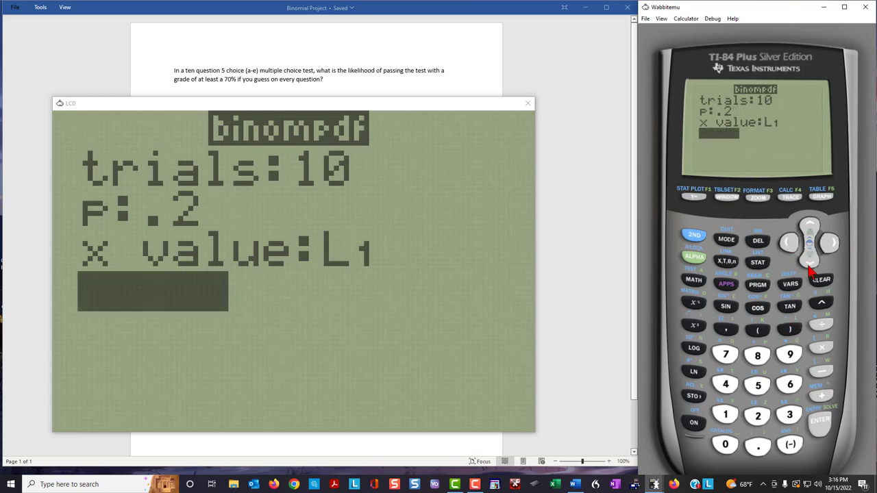
left_click(826, 429)
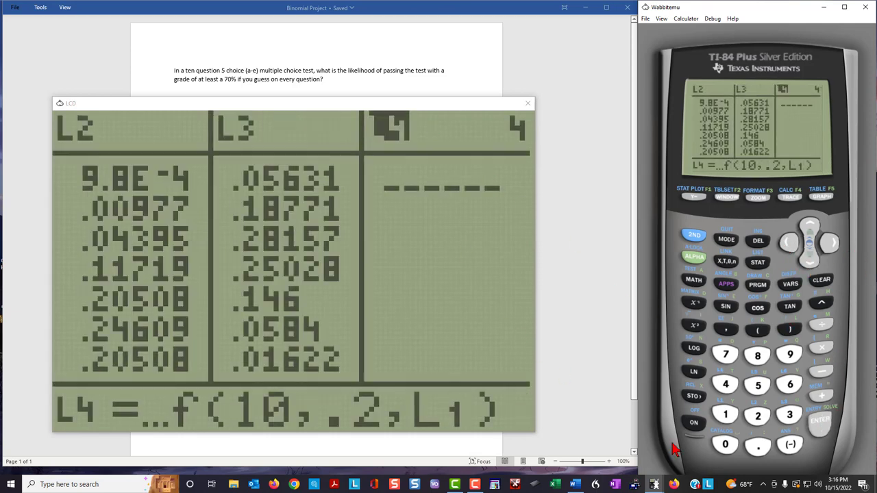
left_click(825, 429)
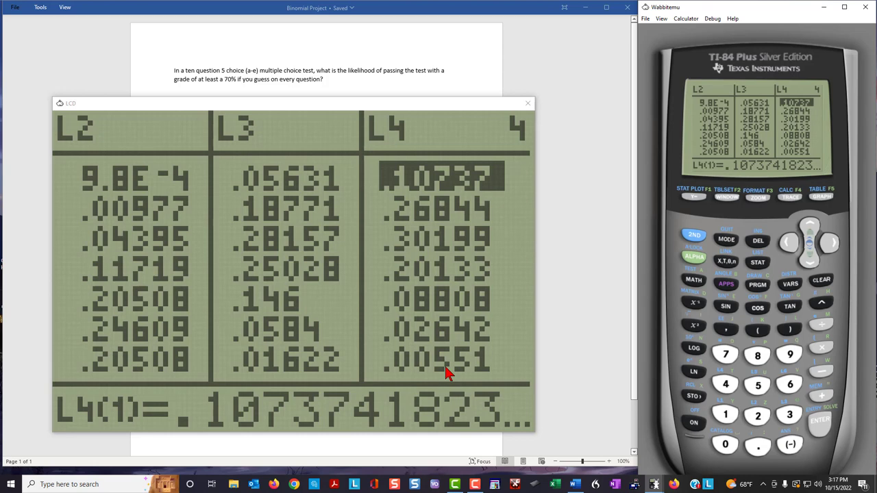
- Turn Plot2 off in the stat plot setup
left_click(694, 236)
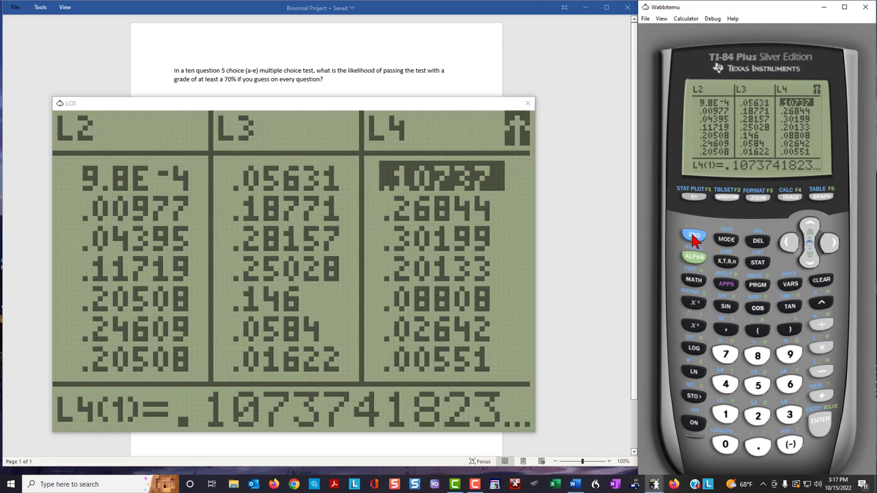
left_click(694, 198)
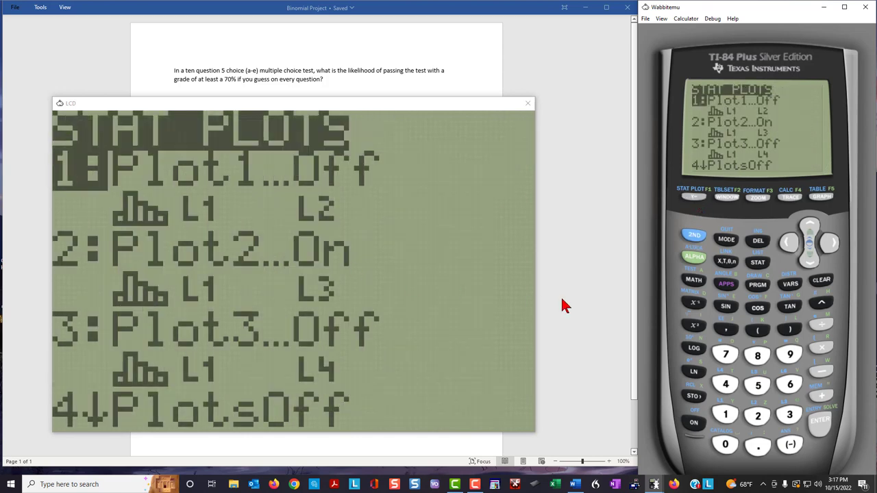
left_click(759, 419)
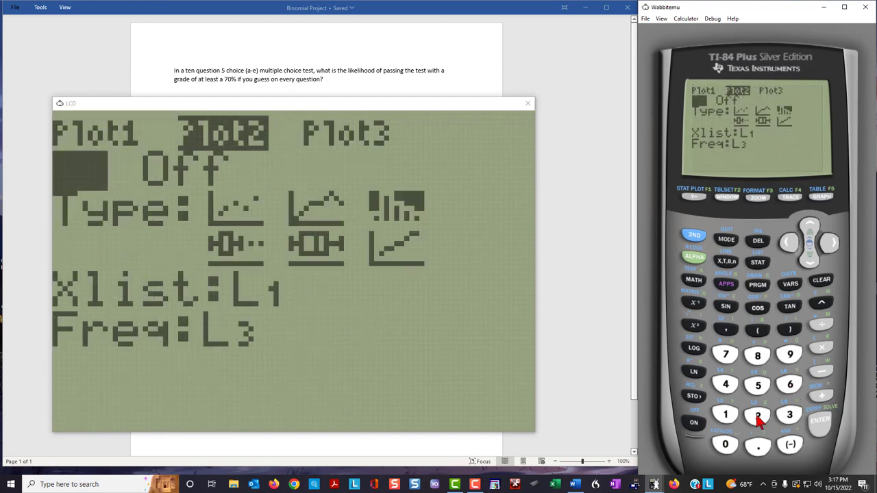
left_click(830, 245)
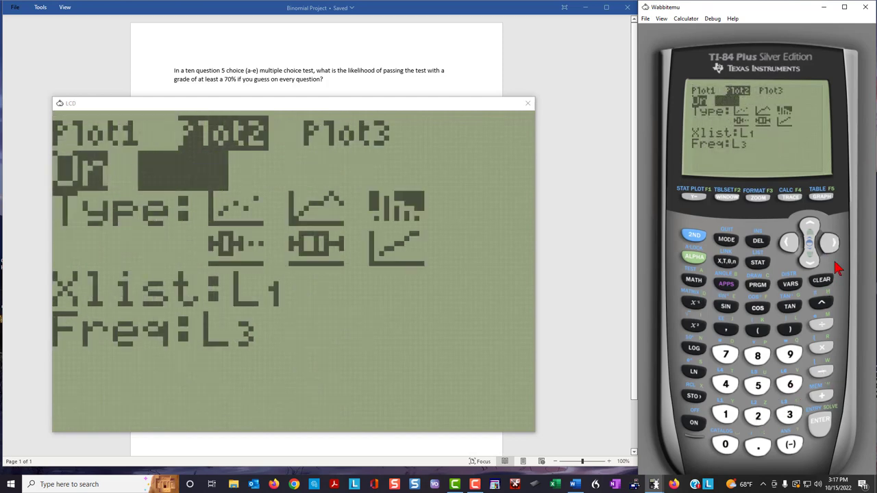
left_click(820, 431)
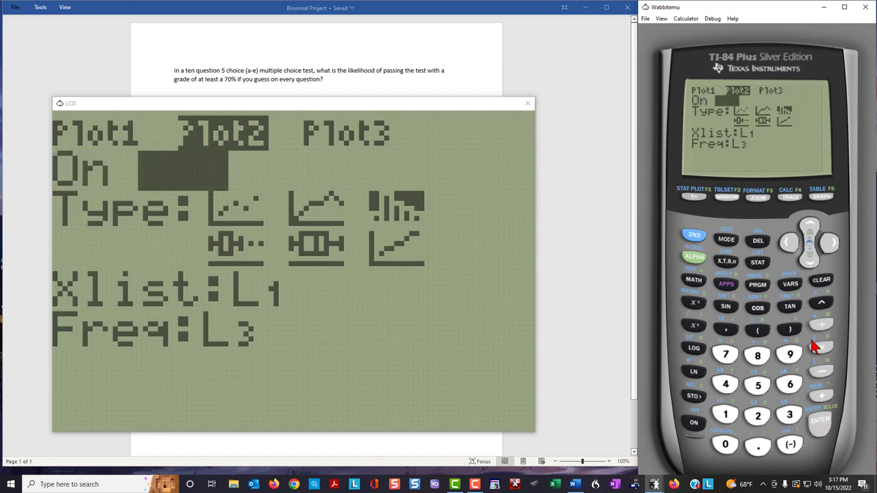
- Turn Plot3 on as a histogram of L1 with frequencies L4 and graph it
left_click(811, 230)
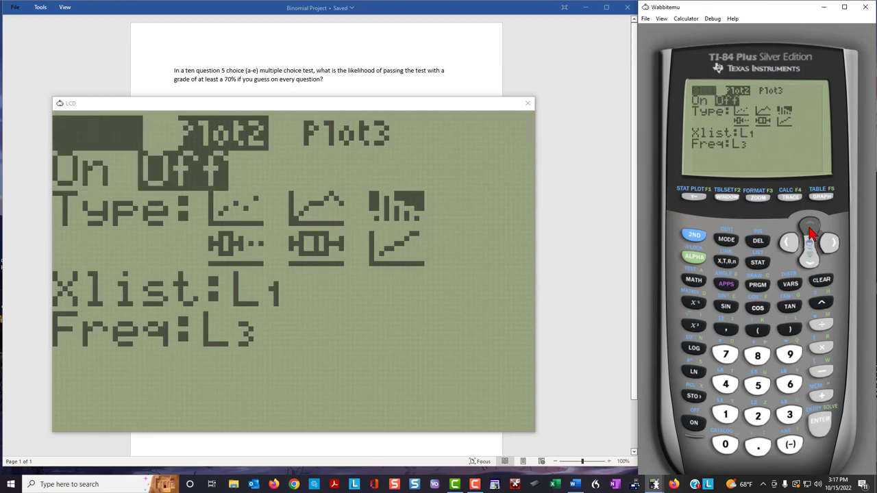
left_click(830, 245)
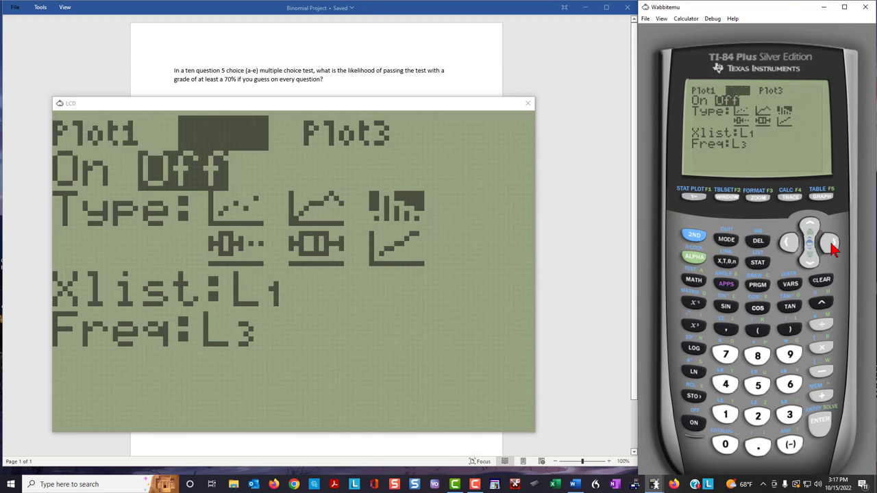
left_click(830, 244)
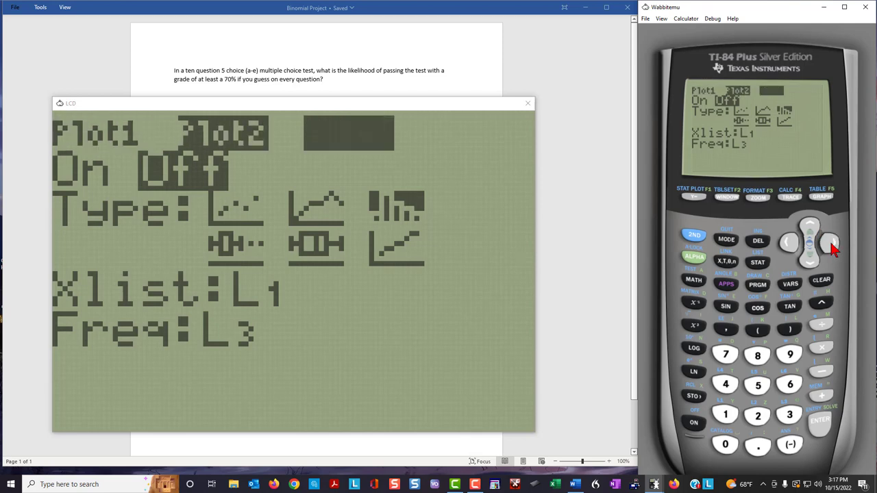
left_click(823, 437)
left_click(822, 437)
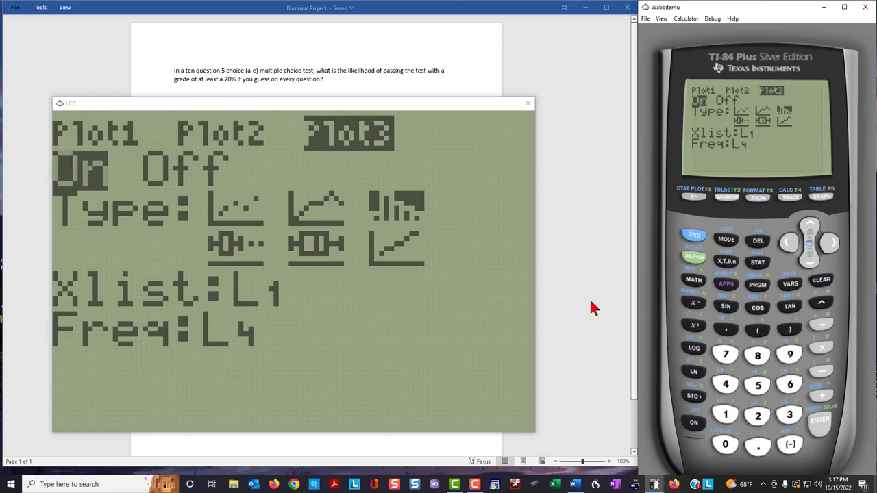
left_click(822, 197)
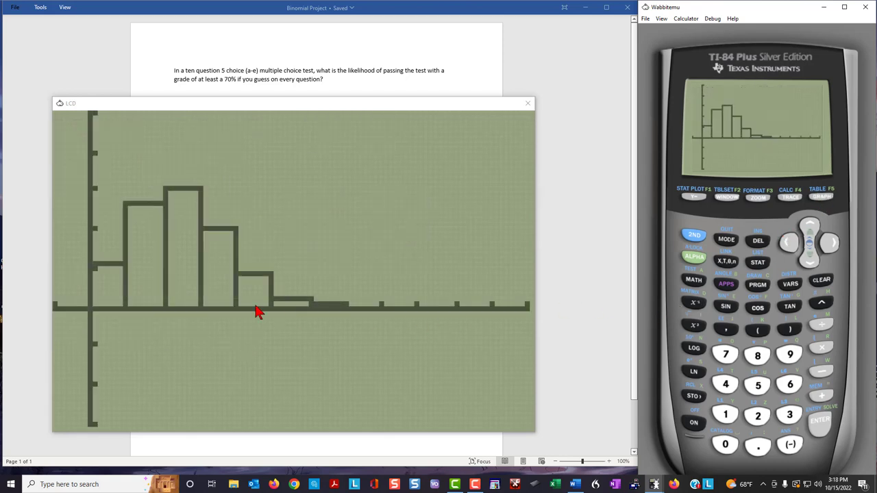
- Trace the Plot3 histogram of L1 and L4 and examine its bars from 0 through 7
left_click(791, 199)
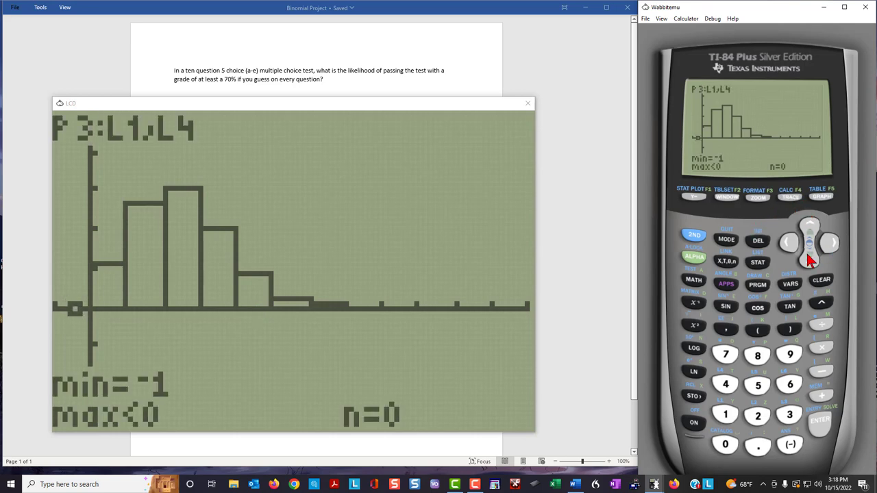
left_click(831, 246)
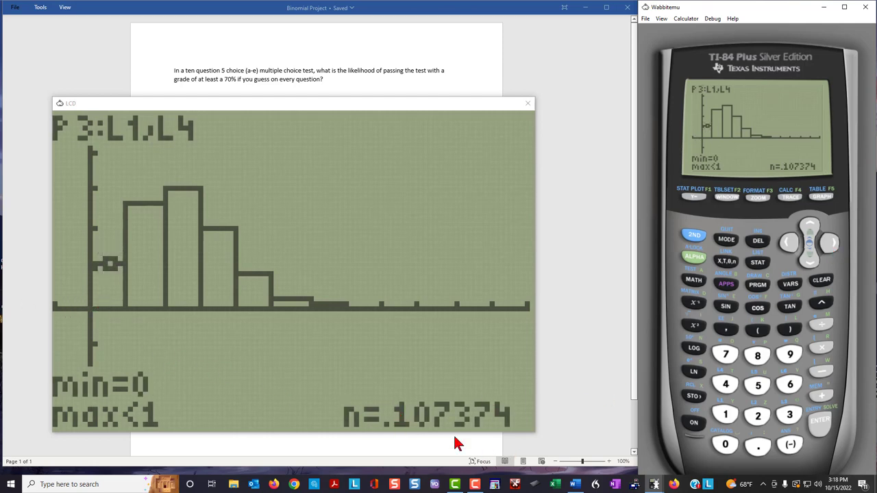
left_click(831, 247)
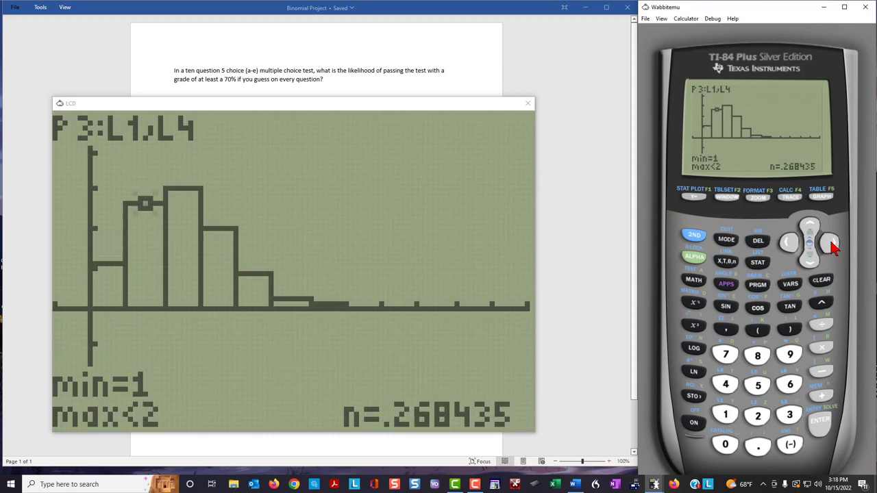
left_click(831, 246)
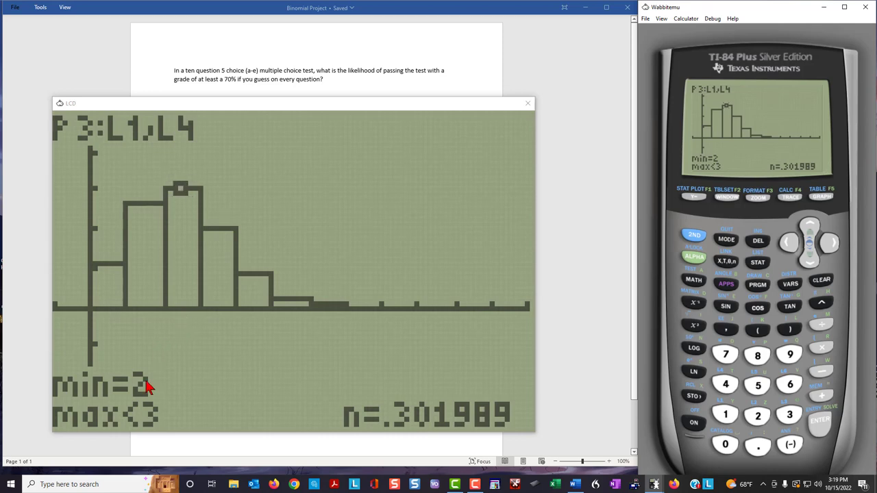
key("Right")
key("Right")
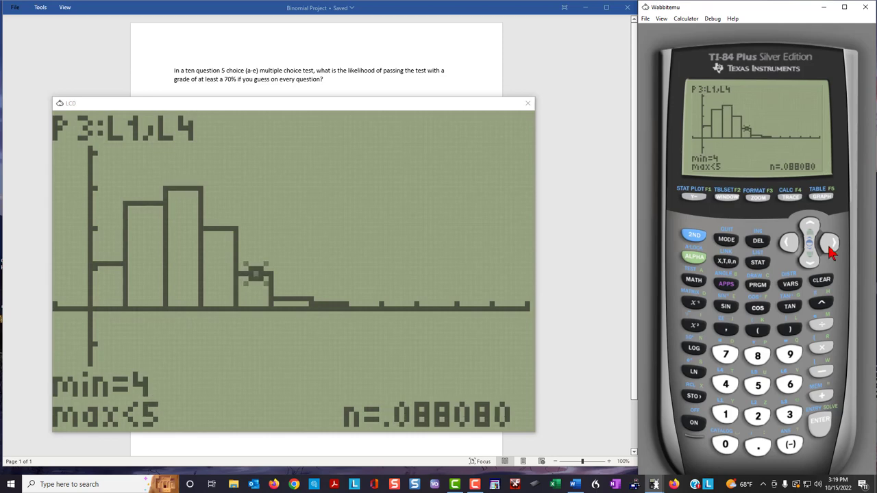
left_click(829, 250)
left_click(830, 249)
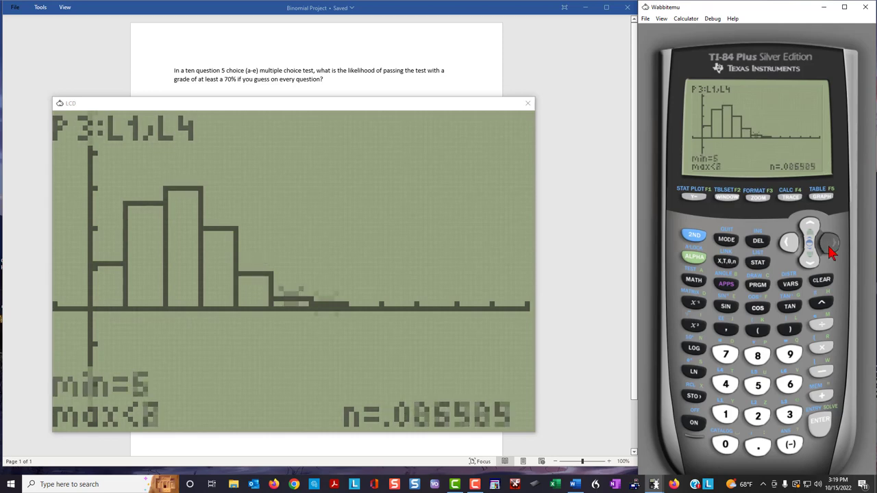
left_click(829, 250)
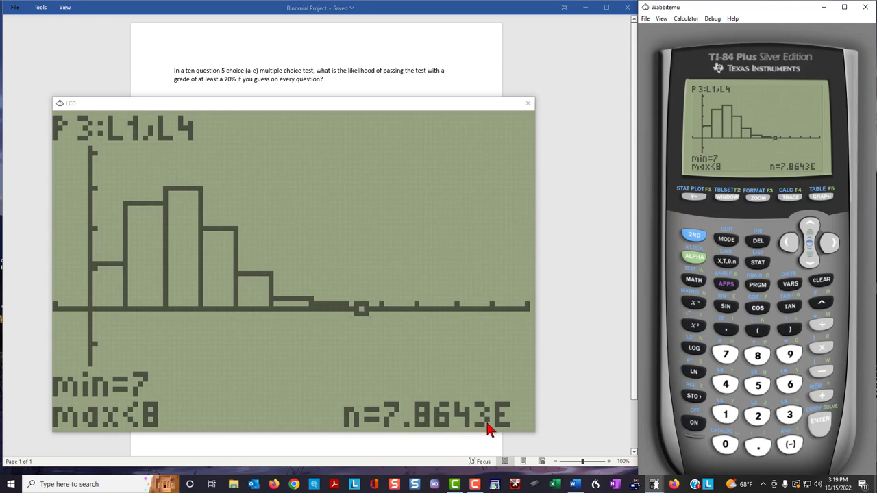
- Trace the remaining bars of the Plot3 histogram from 8 through 10
left_click(829, 245)
left_click(829, 244)
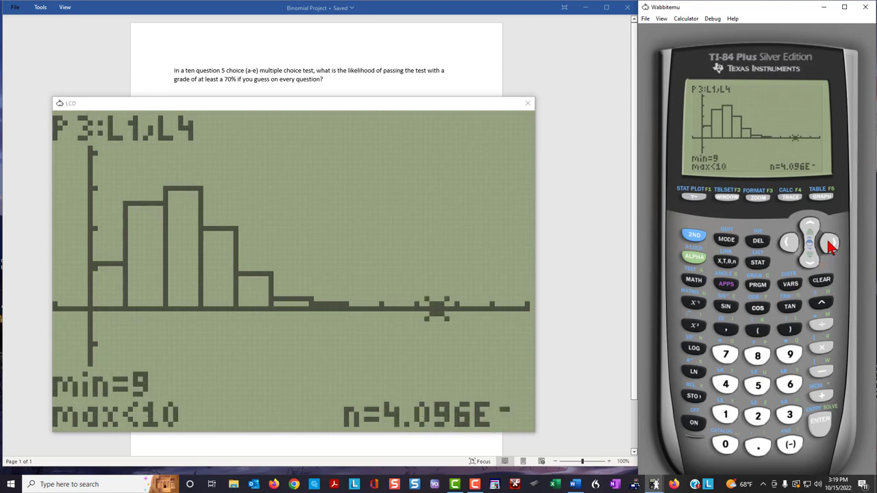
left_click(829, 244)
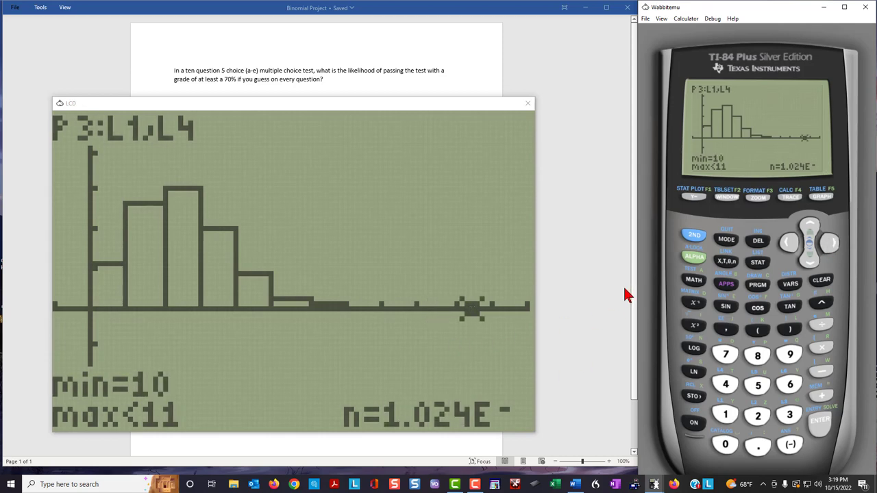
- Open the list editor and examine the L4 probabilities from the first entry to the end of the list
left_click(758, 268)
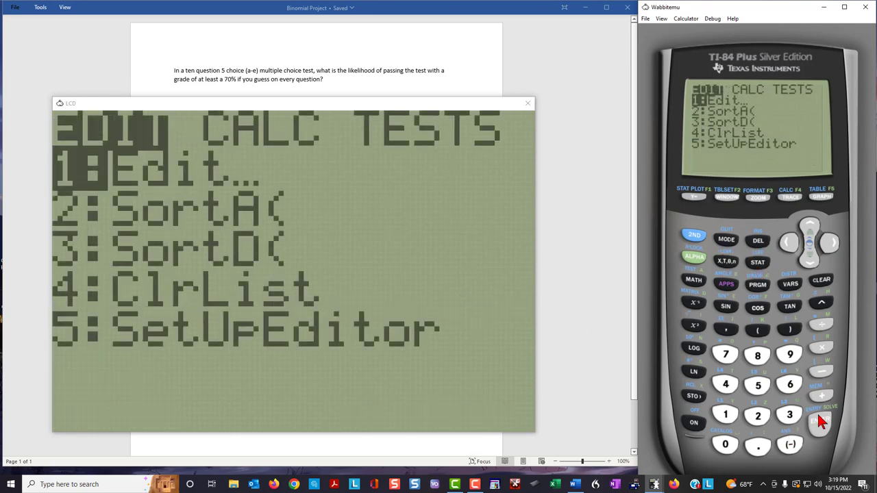
left_click(821, 425)
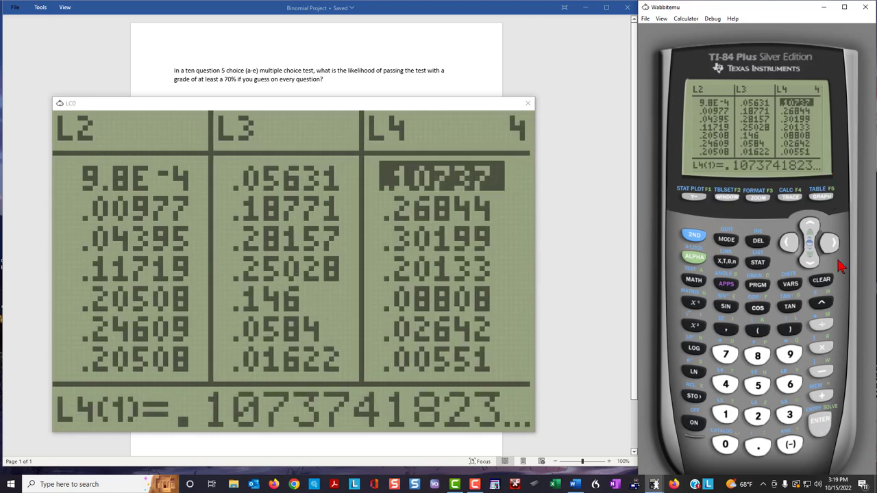
left_click(814, 262)
left_click(814, 262)
left_click(814, 262)
left_click(814, 262)
left_click(814, 262)
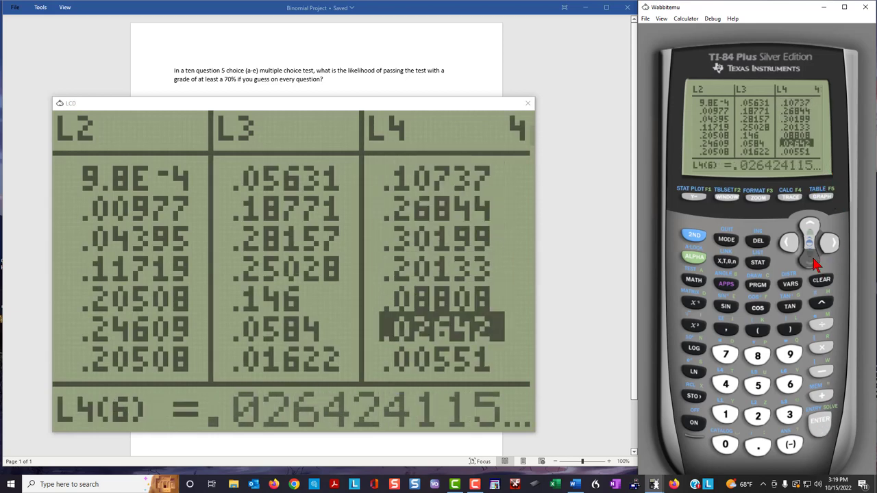
left_click(814, 261)
left_click(814, 262)
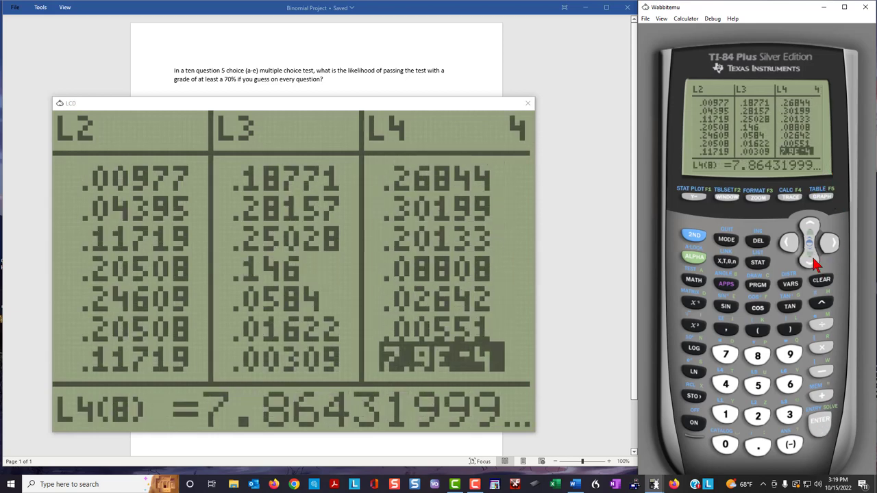
left_click(814, 262)
left_click(815, 262)
left_click(814, 262)
left_click(814, 262)
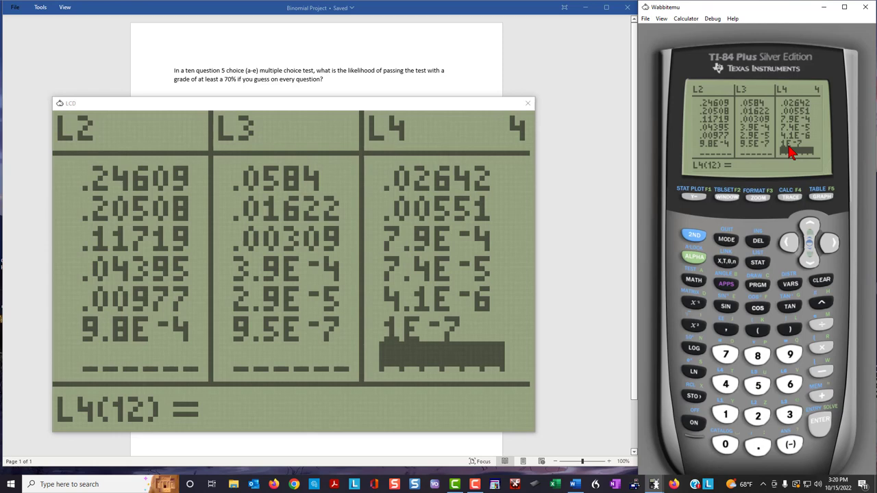
- Return to the home screen and insert the binomcdf( function from the distribution functions
left_click(697, 237)
left_click(728, 240)
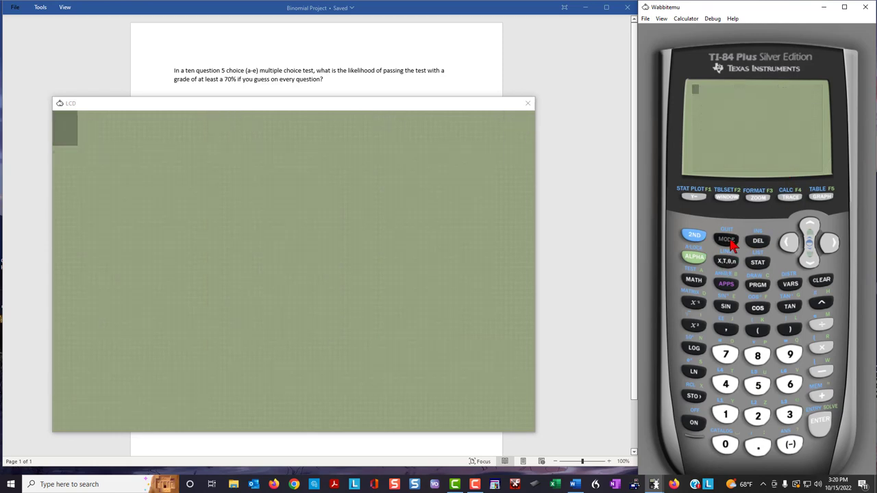
left_click(692, 236)
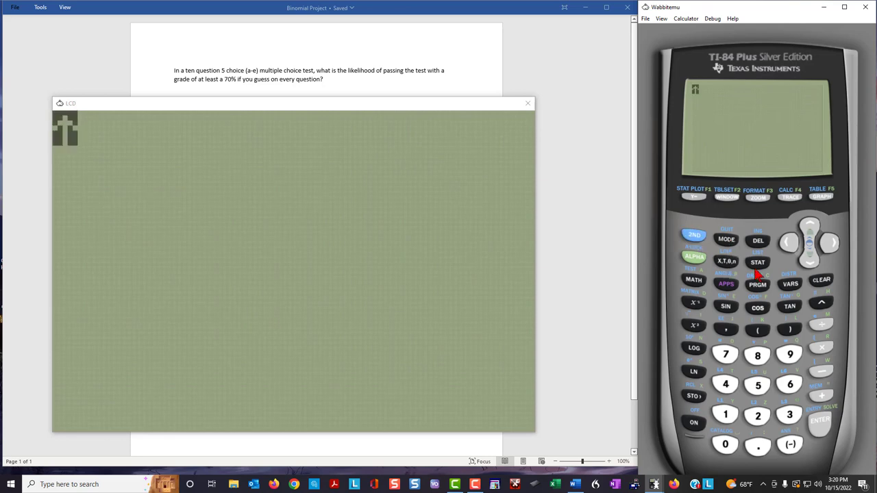
left_click(803, 291)
left_click(809, 230)
left_click(810, 230)
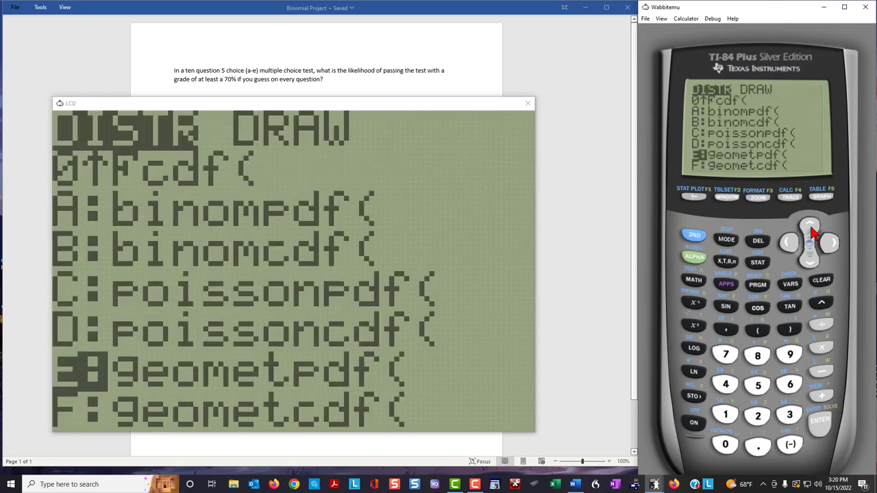
left_click(810, 230)
left_click(810, 231)
left_click(810, 230)
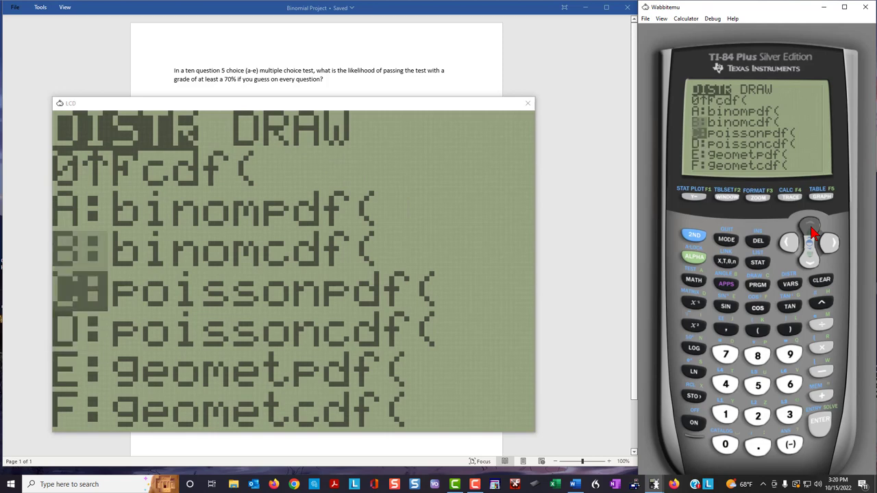
left_click(819, 430)
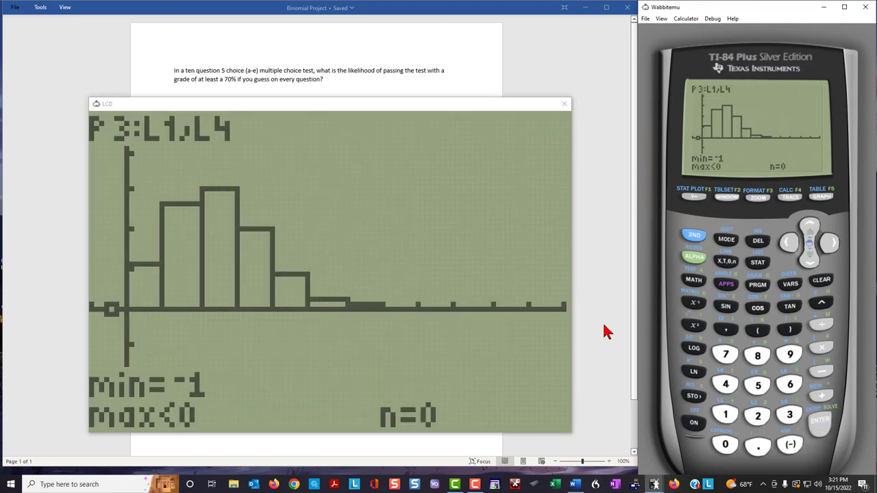